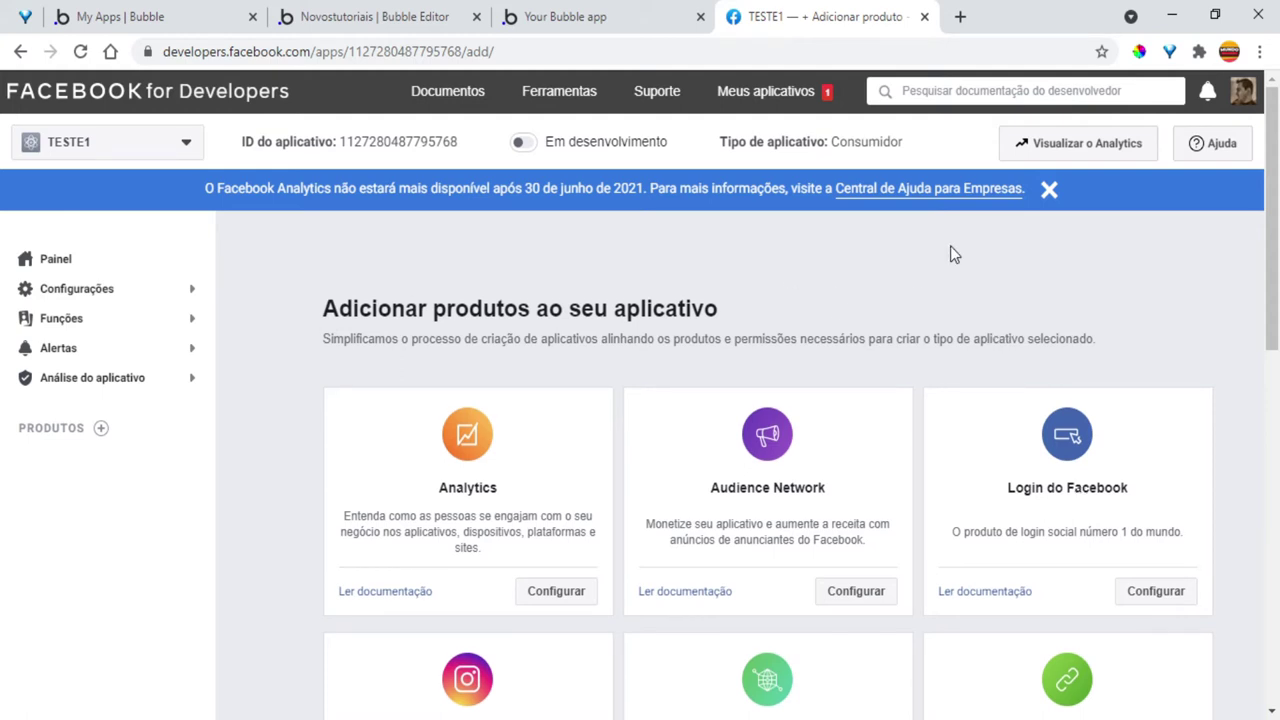
Step: Set up the Login do Facebook product for the TESTE1 app and choose Web as its platform
scroll(951, 251, "down", 2)
scroll(830, 350, "down", 2)
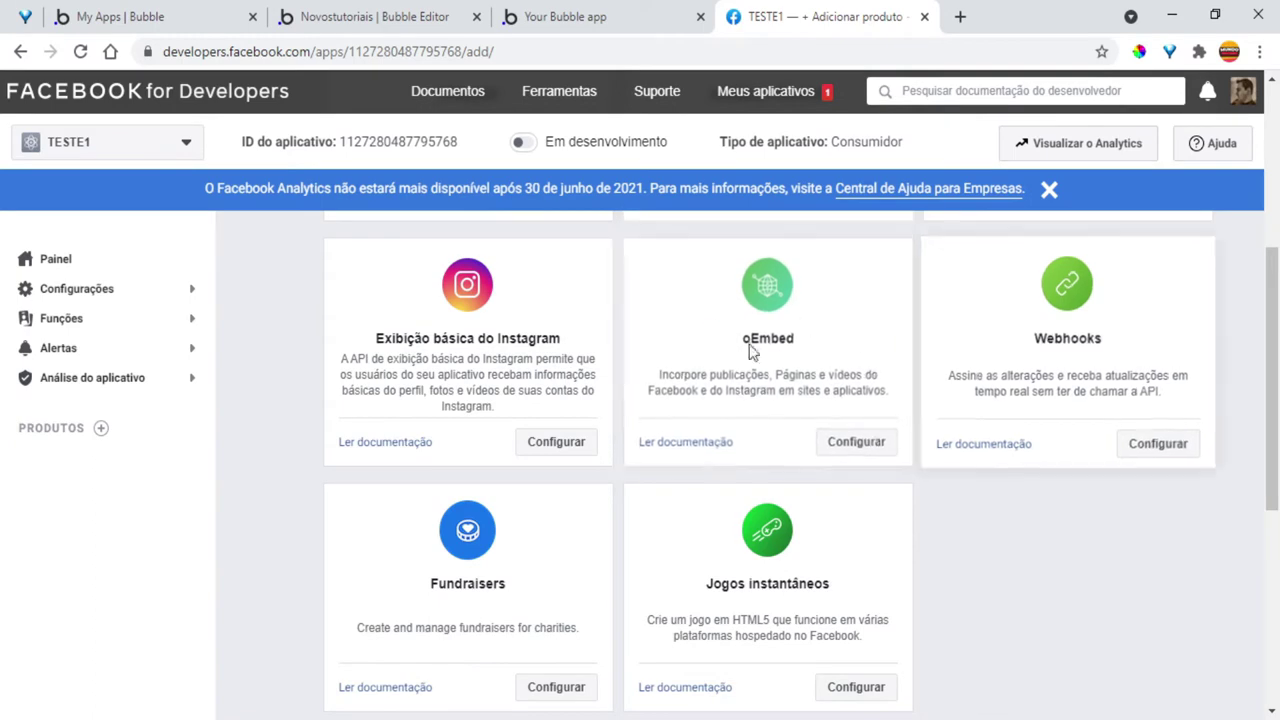
scroll(850, 520, "up", 4)
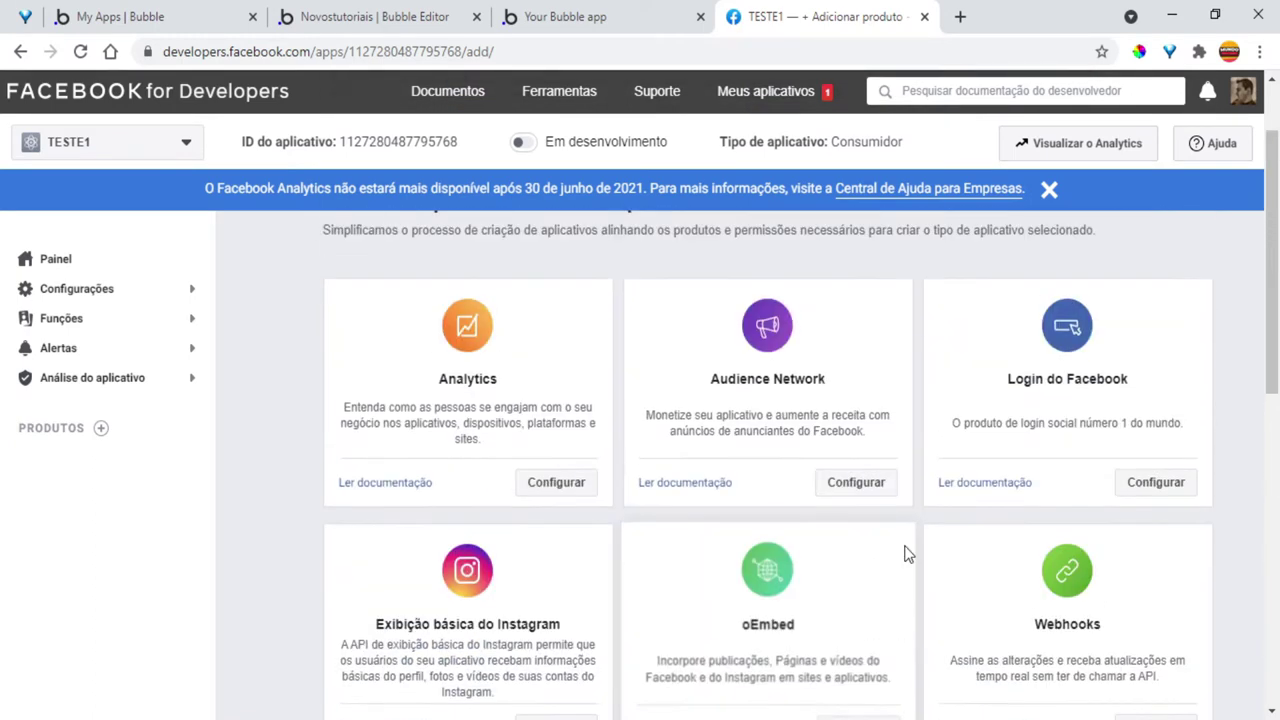
scroll(780, 450, "down", 5)
scroll(737, 414, "down", 2)
scroll(994, 480, "up", 8)
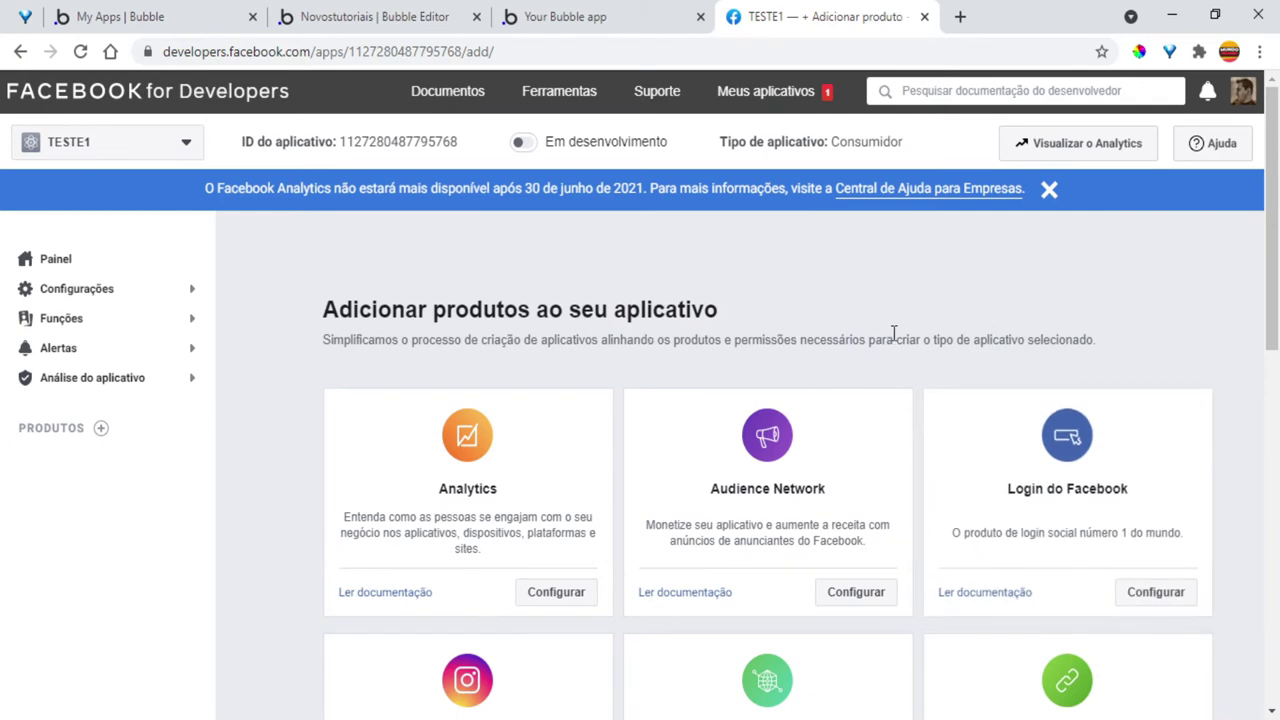
scroll(892, 337, "down", 1)
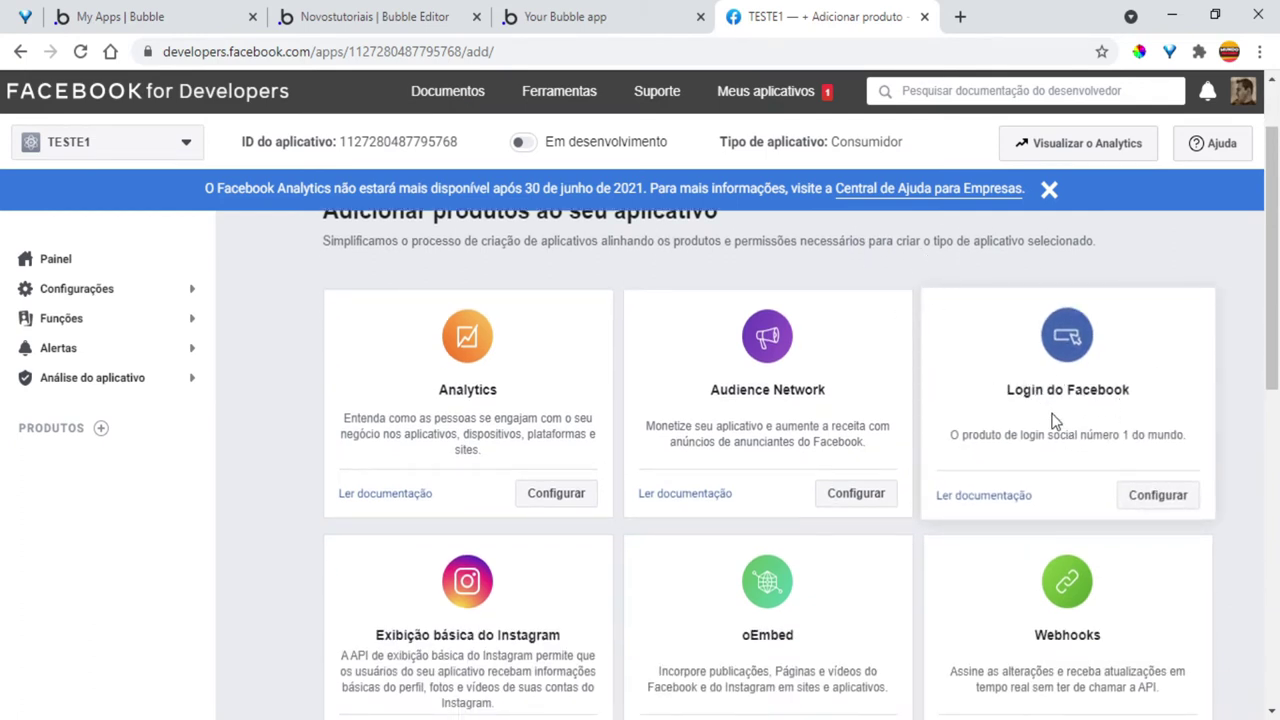
left_click(1155, 497)
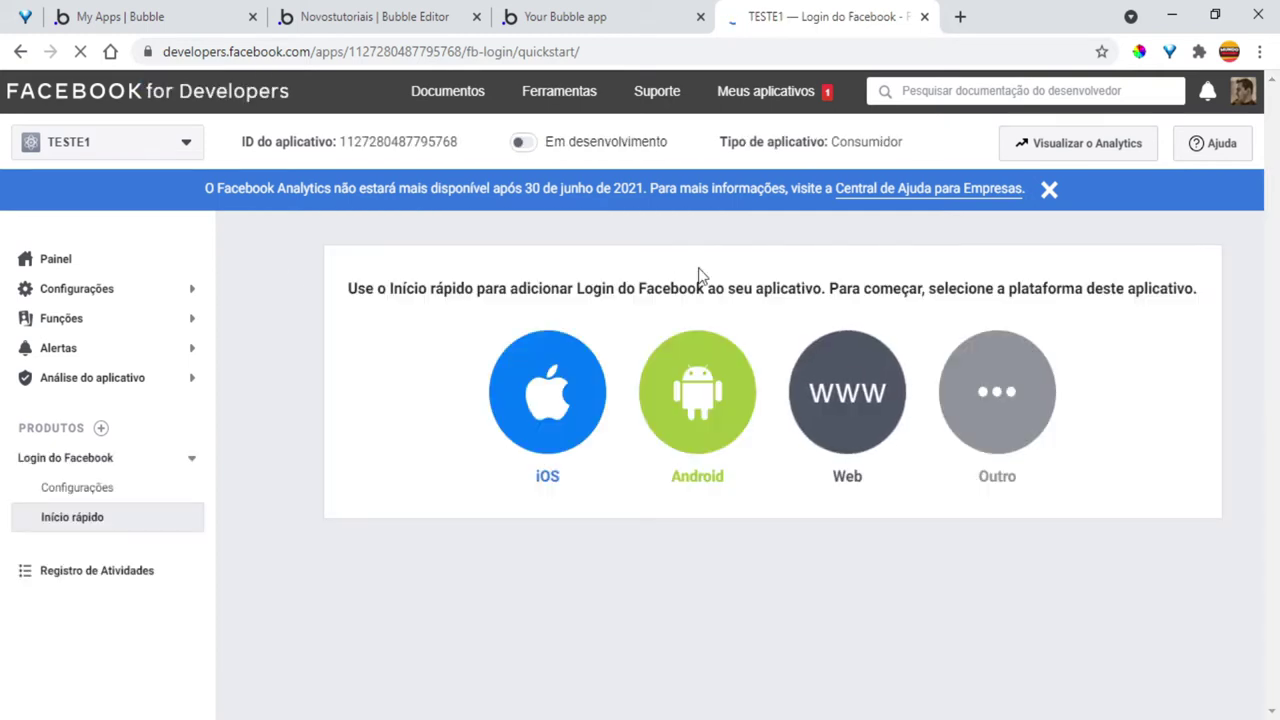
left_click(856, 392)
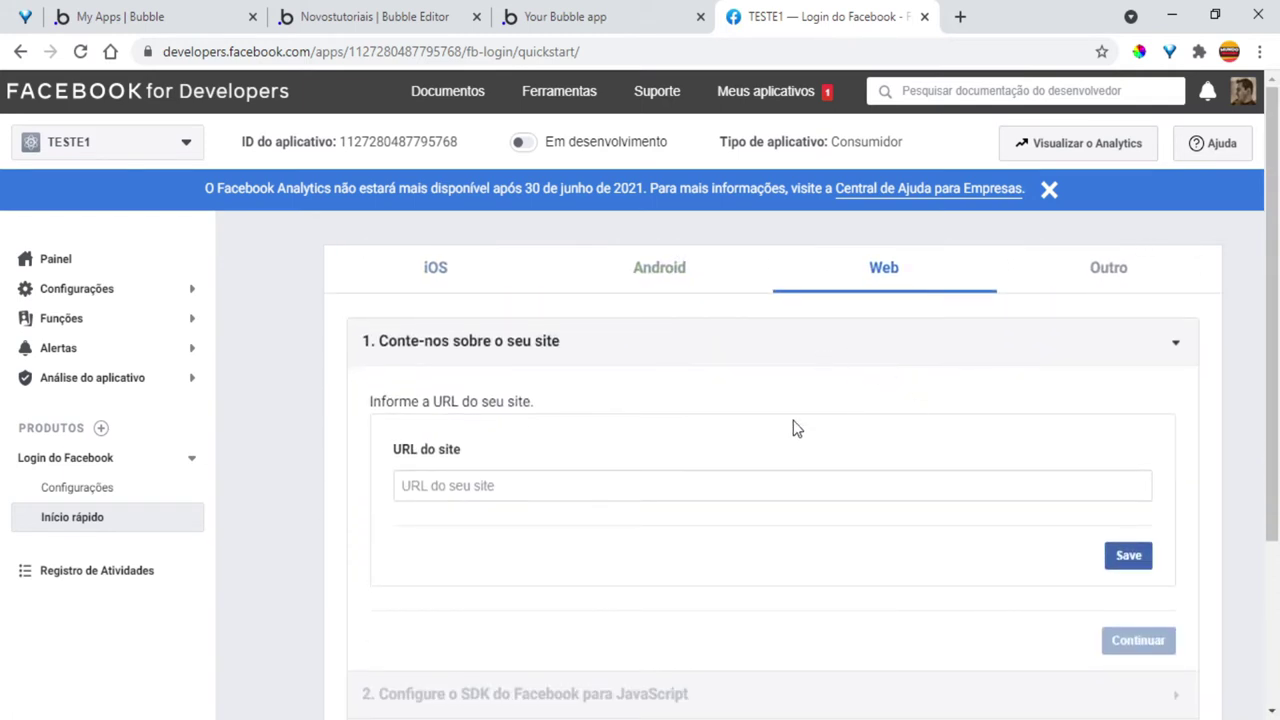
scroll(766, 449, "down", 2)
scroll(614, 378, "up", 1)
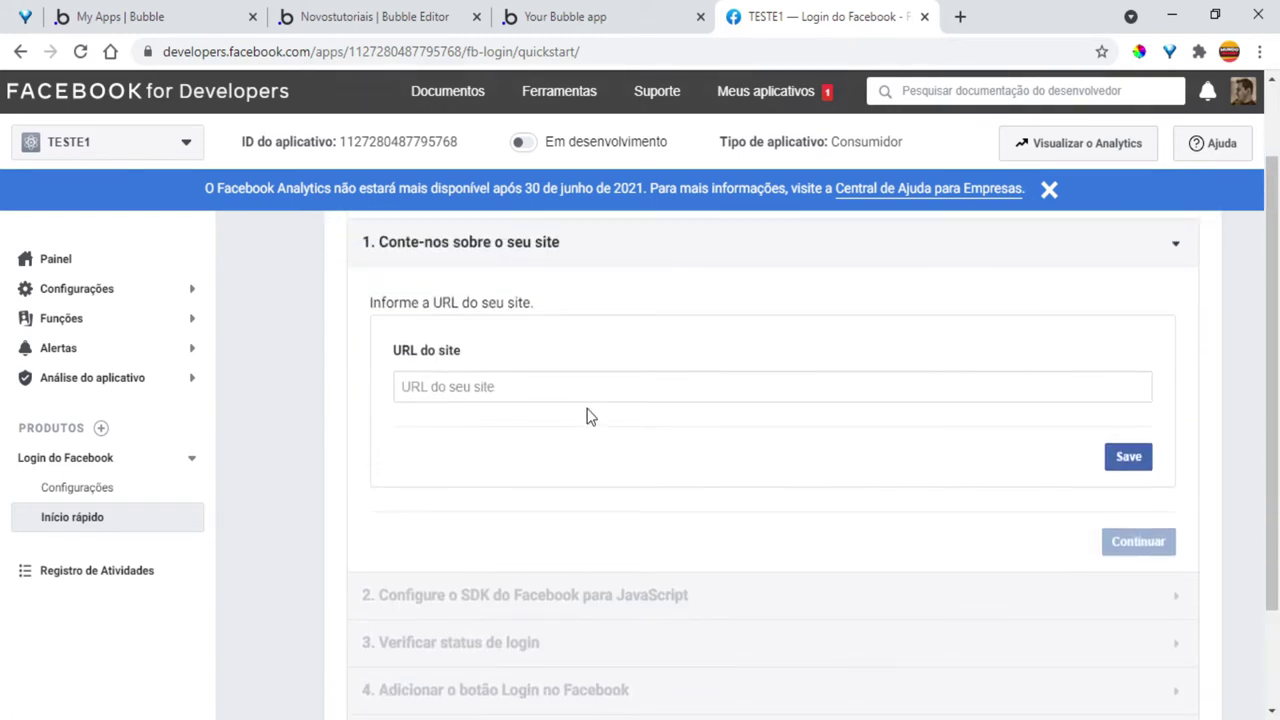
left_click(588, 393)
left_click(425, 12)
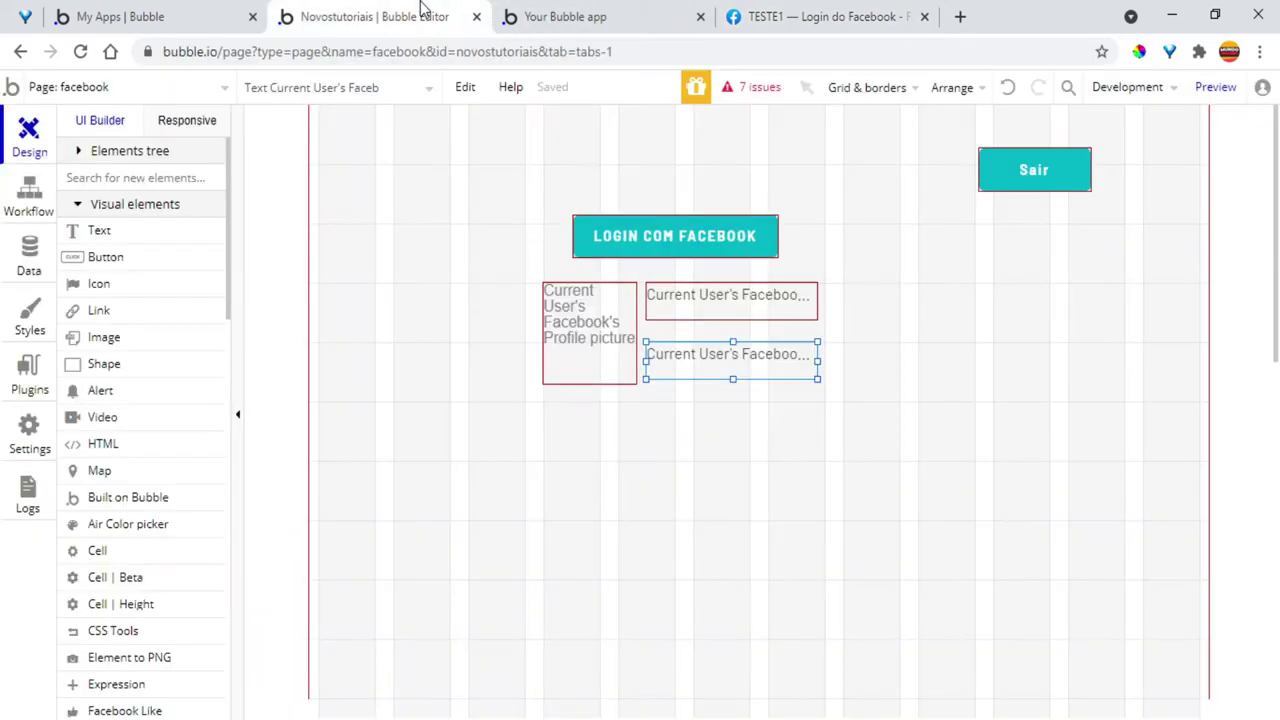
left_click(600, 13)
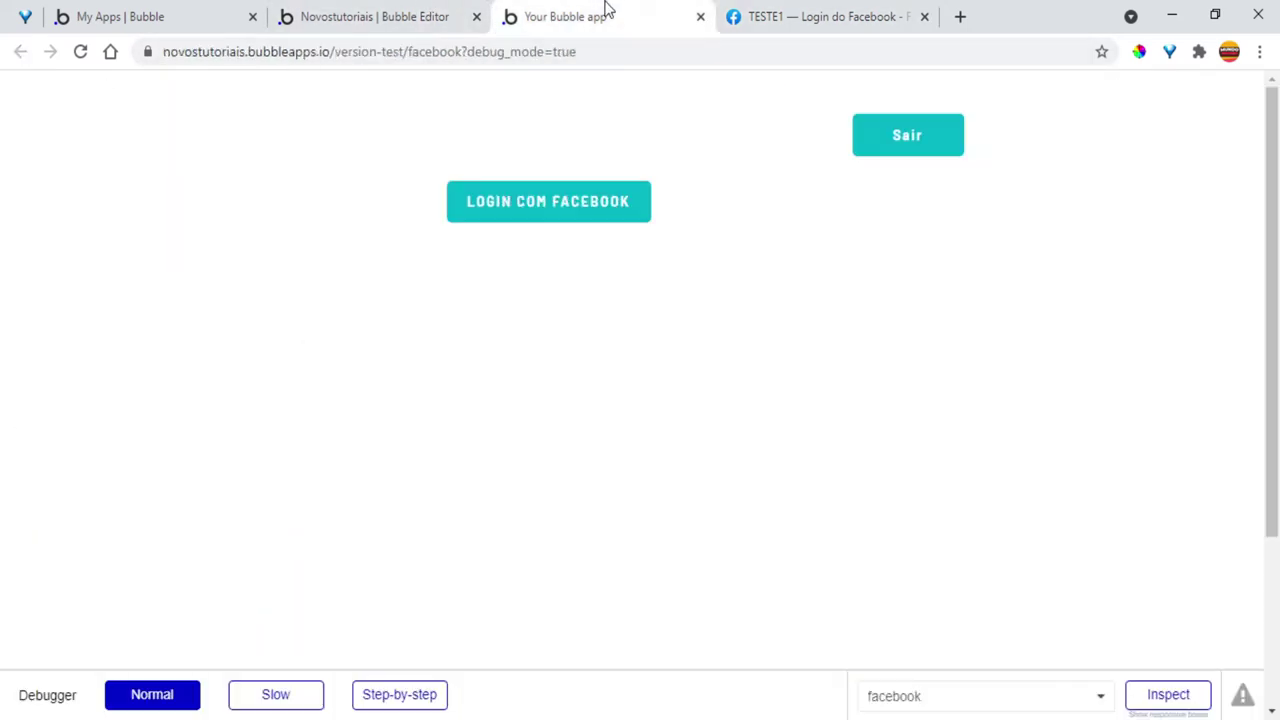
left_click(484, 52)
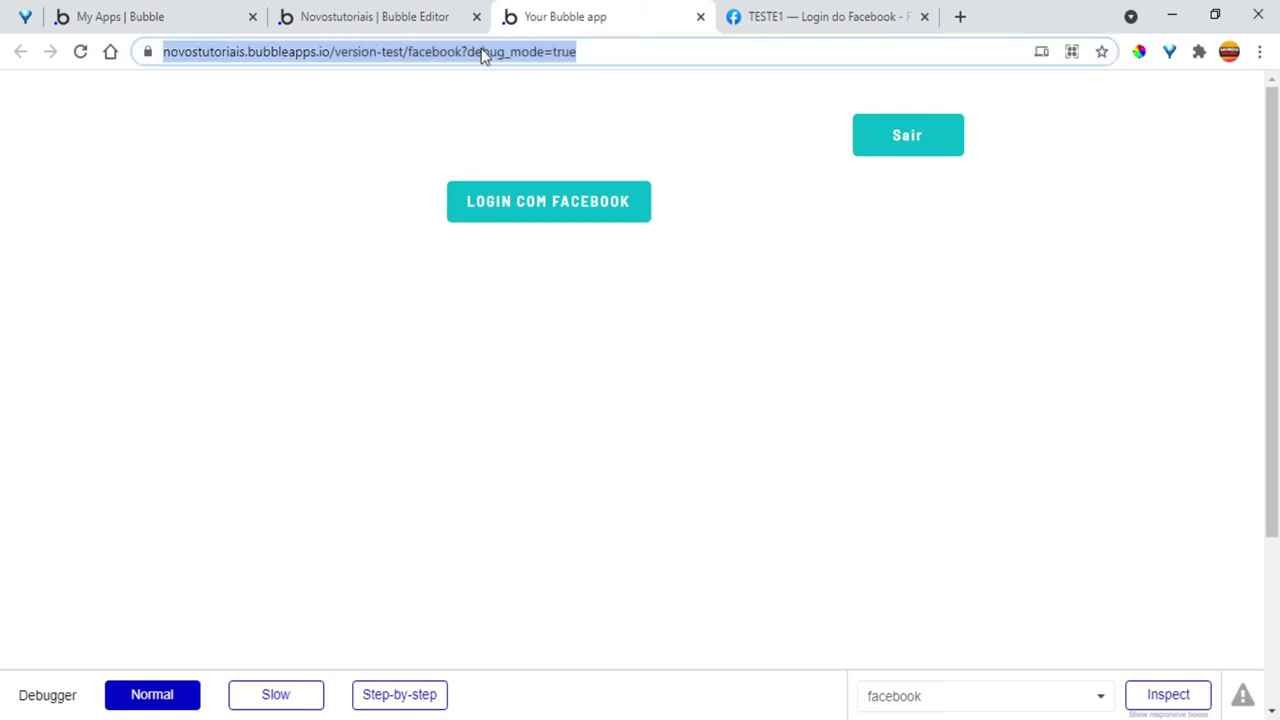
left_click(416, 52)
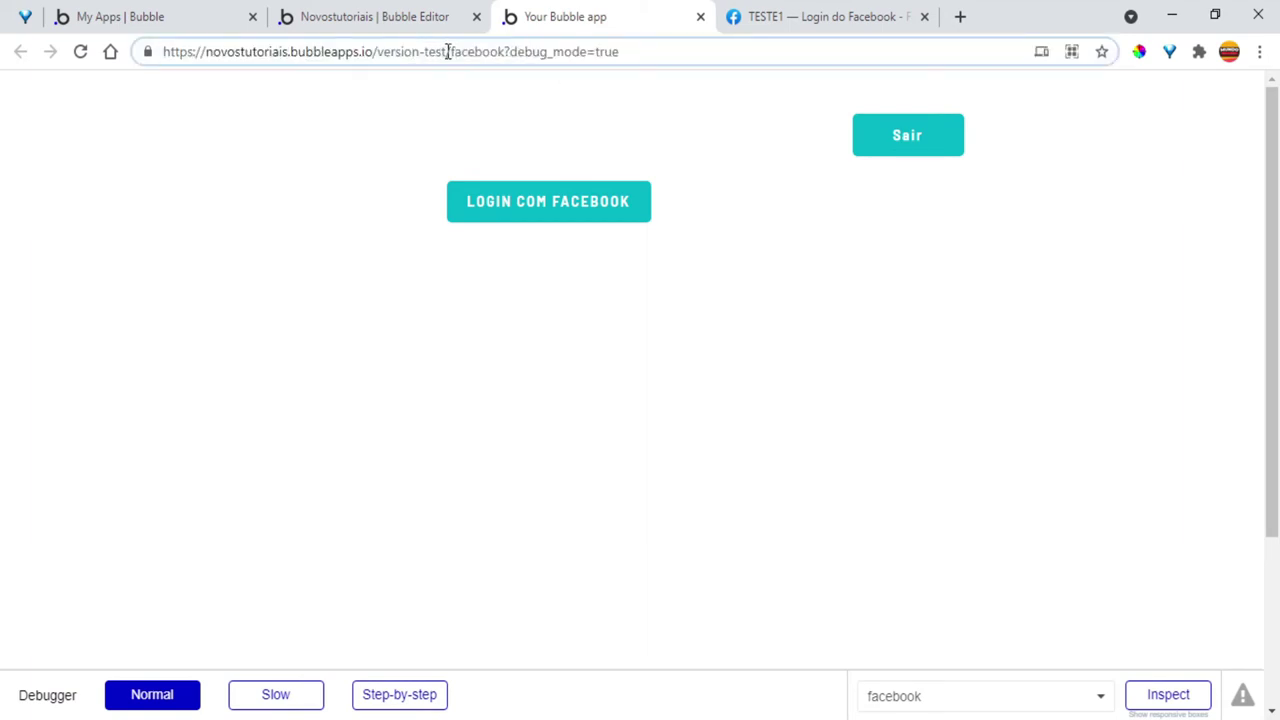
left_click_drag(451, 53, 135, 55)
key("ctrl+c")
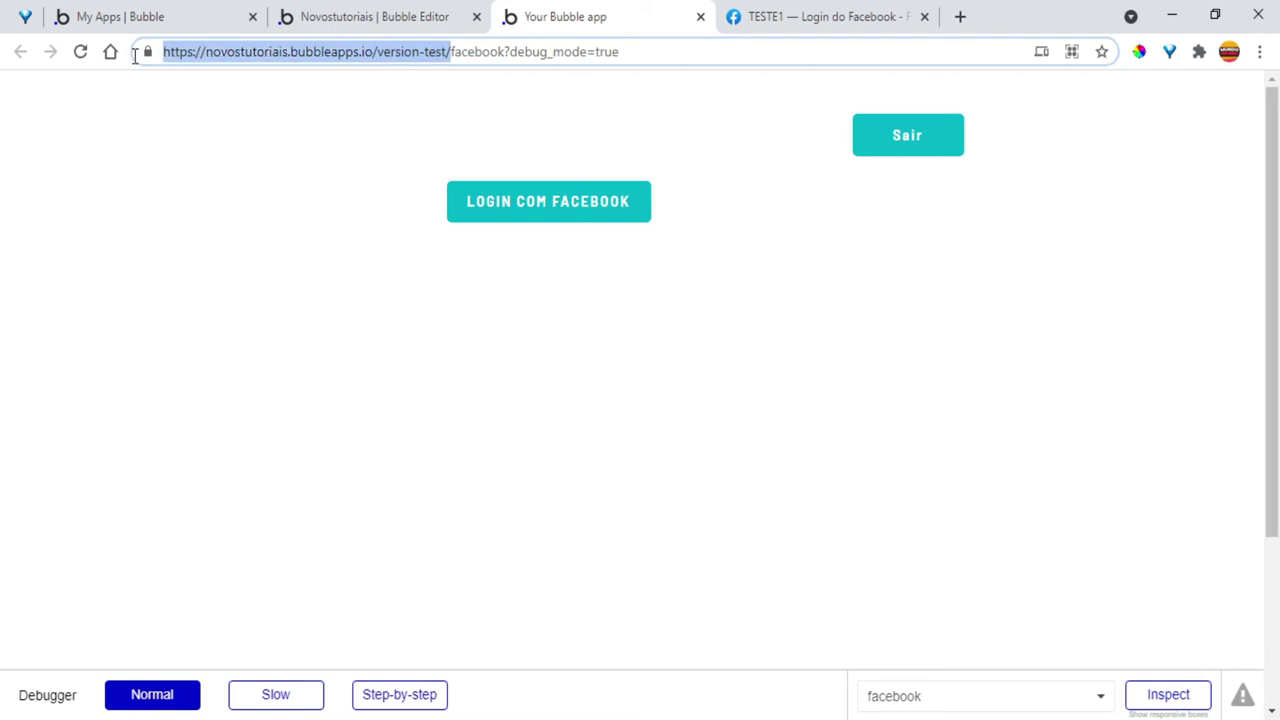
left_click(742, 22)
left_click(505, 392)
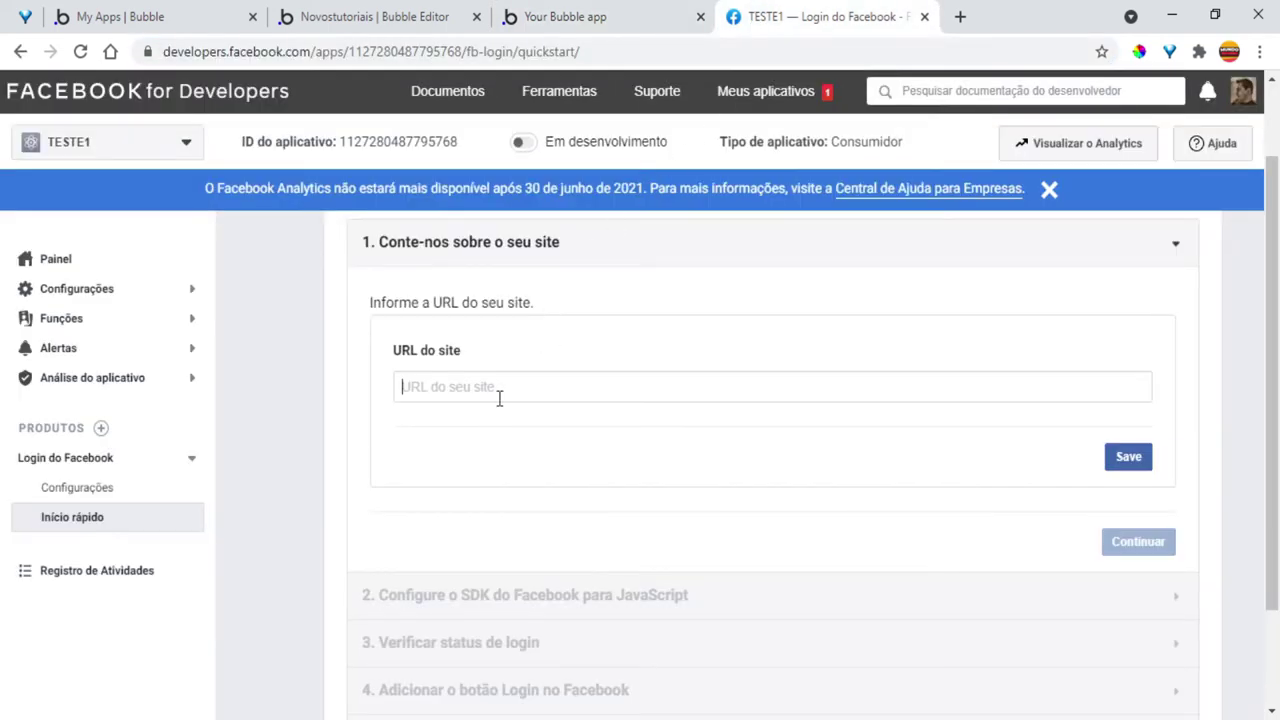
key("ctrl+v")
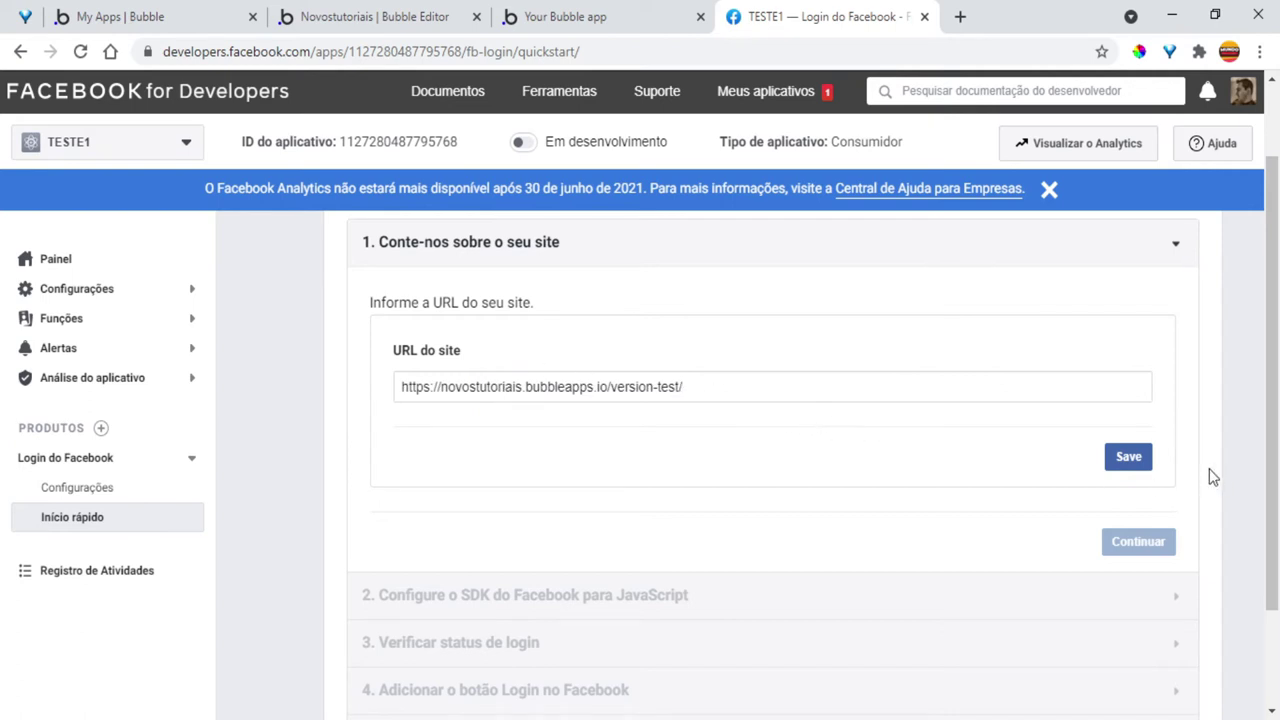
left_click(1132, 466)
key("Return")
left_click(856, 395)
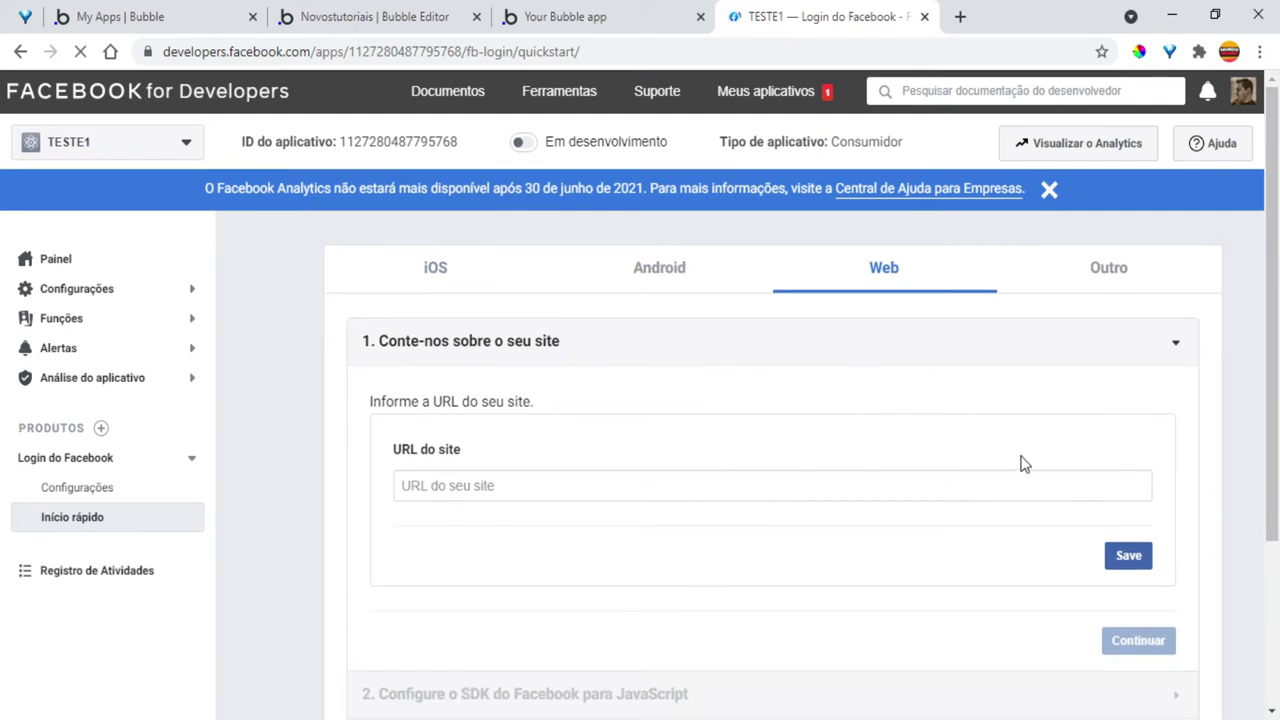
left_click(749, 481)
key("ctrl+v")
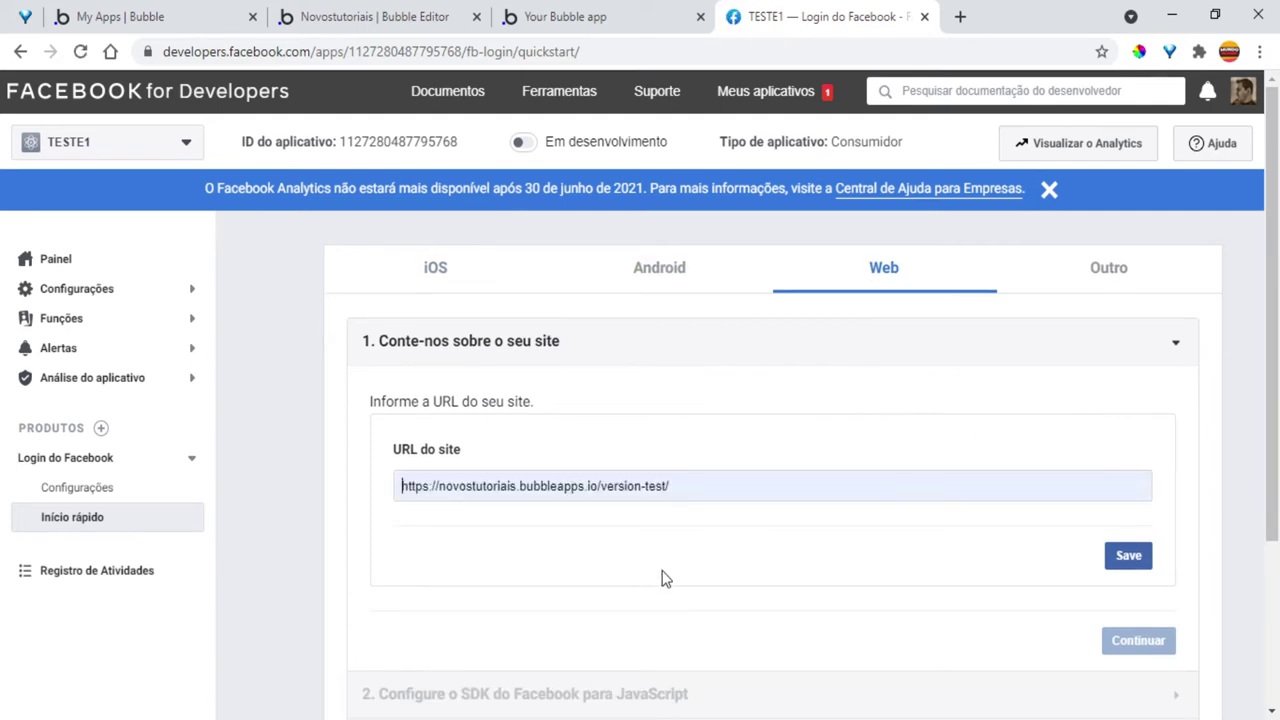
left_click(1141, 570)
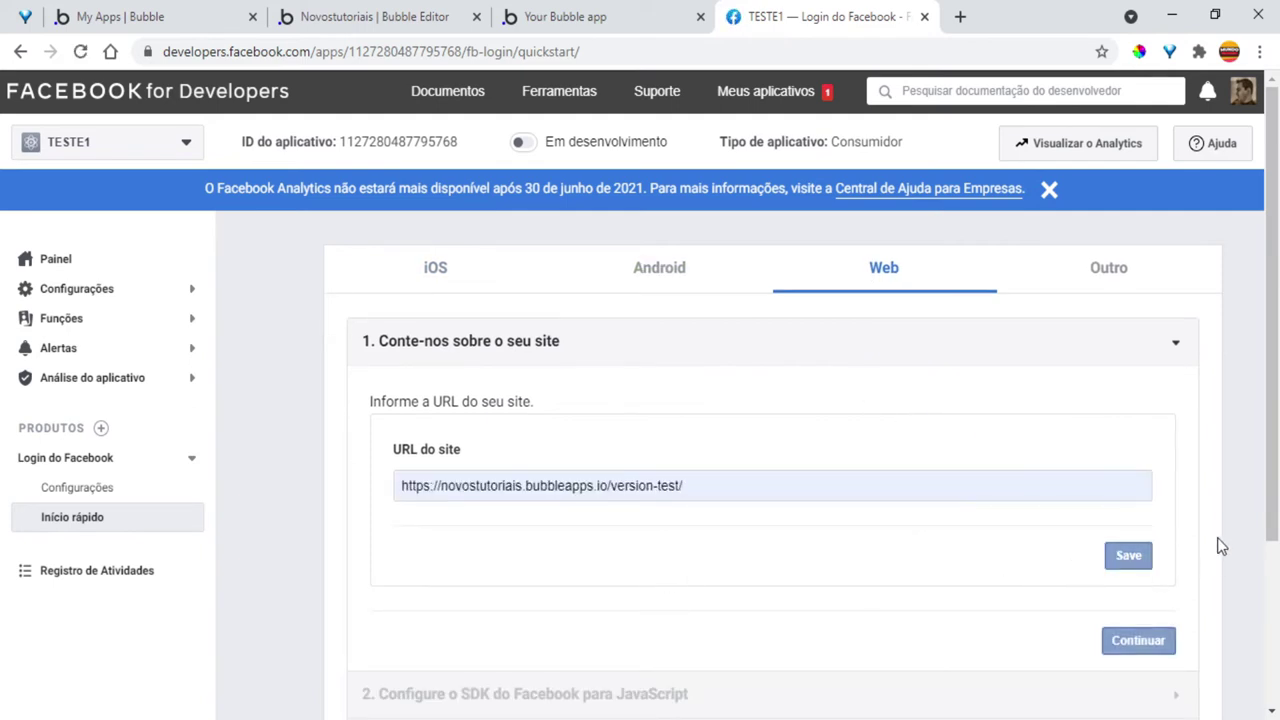
Step: Advance through the remaining quickstart sections, and open the Login do Facebook settings at the valid OAuth redirect URIs
left_click_drag(1272, 297, 1272, 461)
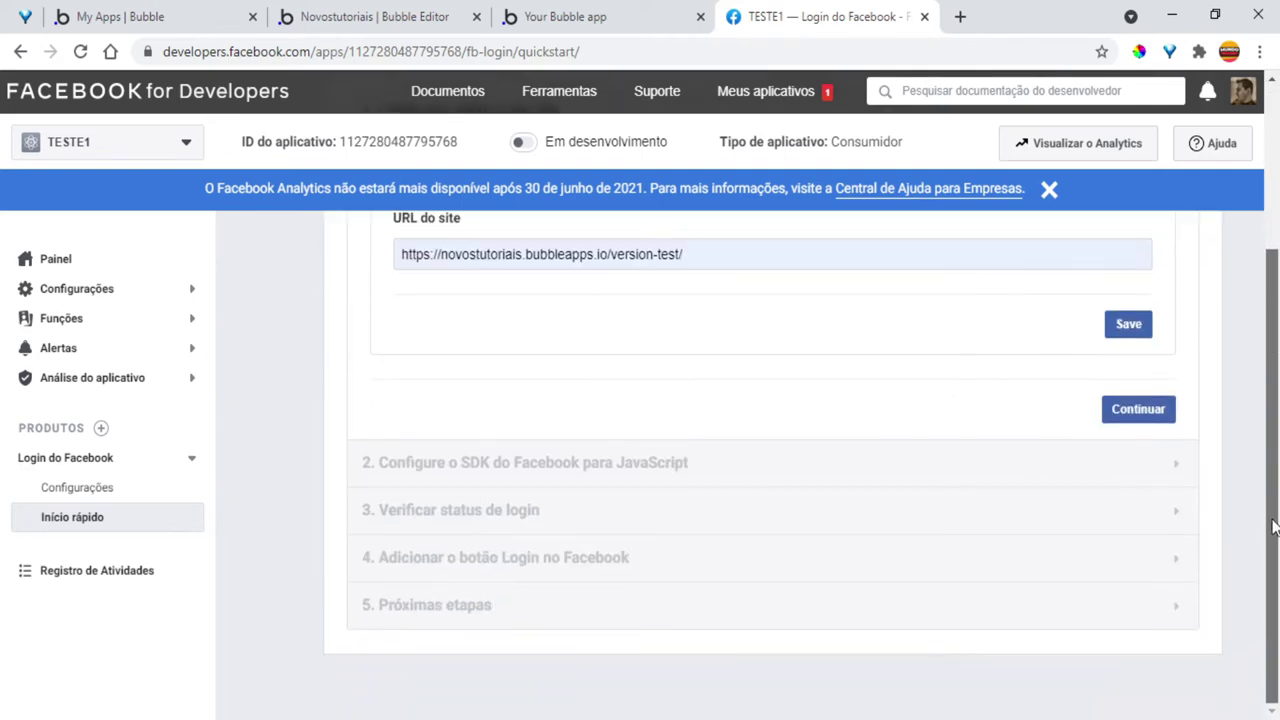
left_click(1142, 412)
scroll(1200, 497, "down", 2)
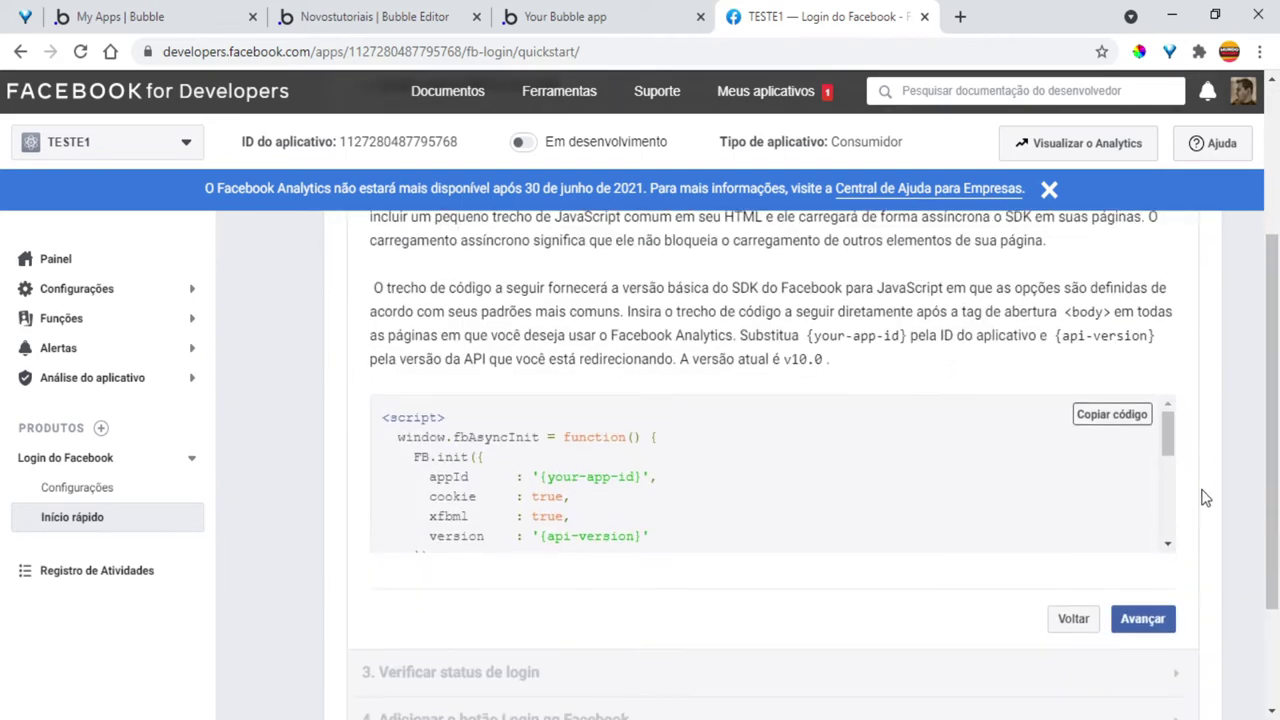
left_click(1140, 456)
scroll(1194, 480, "down", 5)
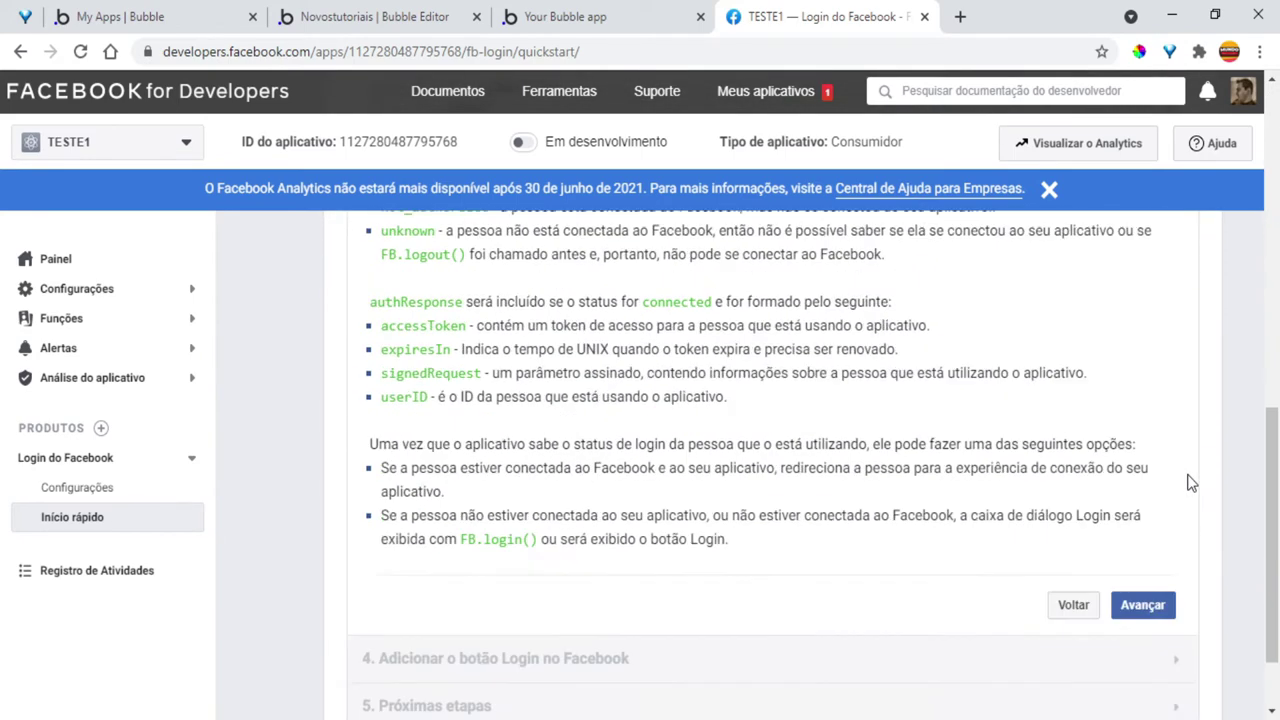
left_click(1150, 515)
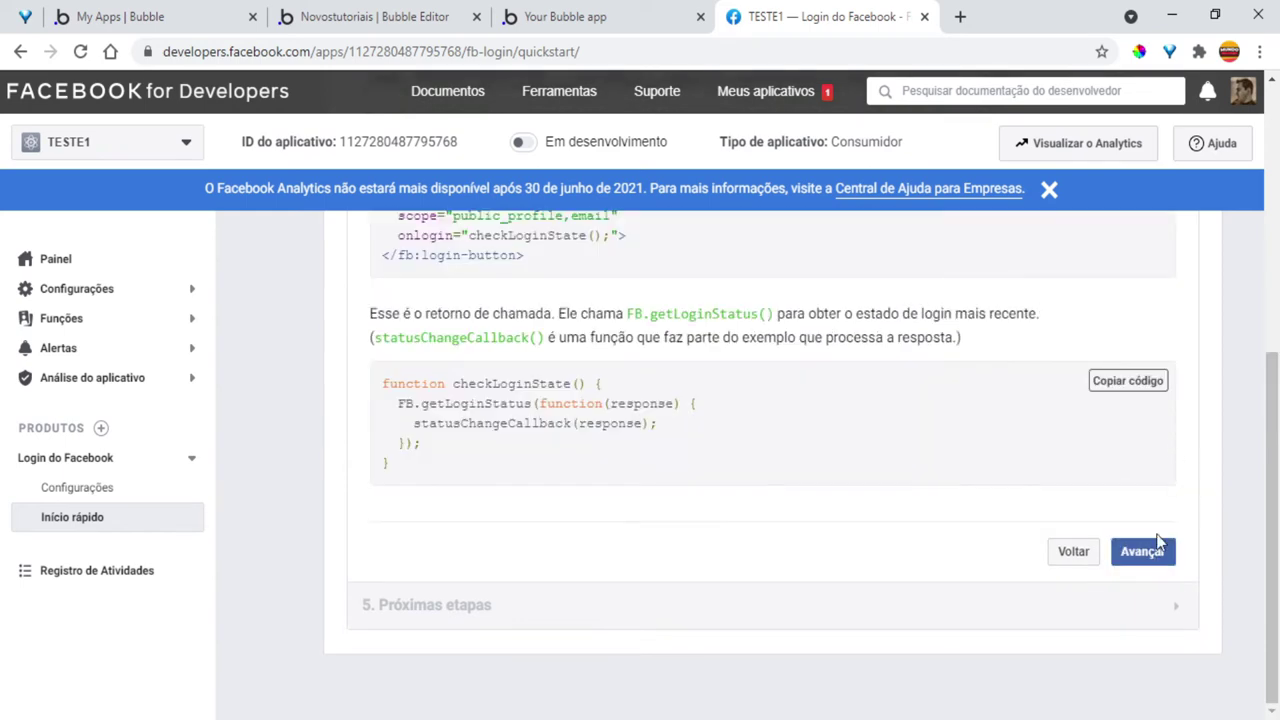
left_click(1152, 558)
scroll(1160, 520, "down", 3)
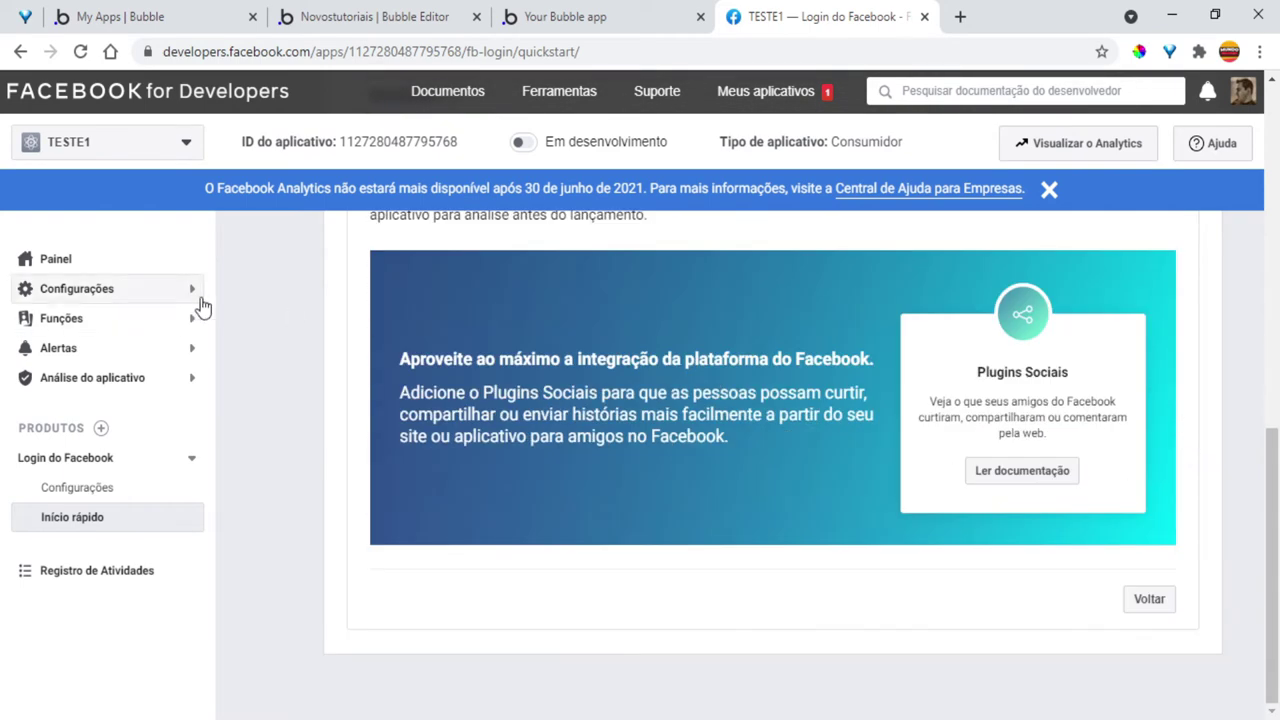
left_click(99, 490)
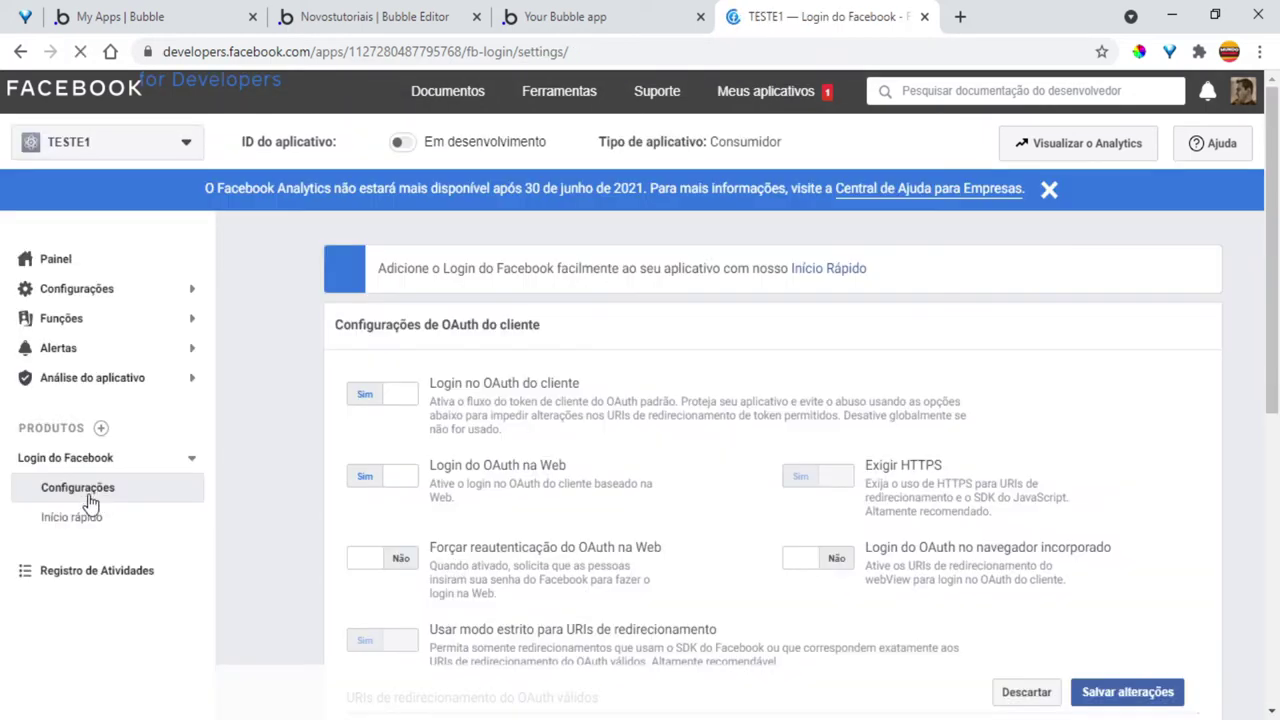
left_click_drag(1271, 237, 1267, 298)
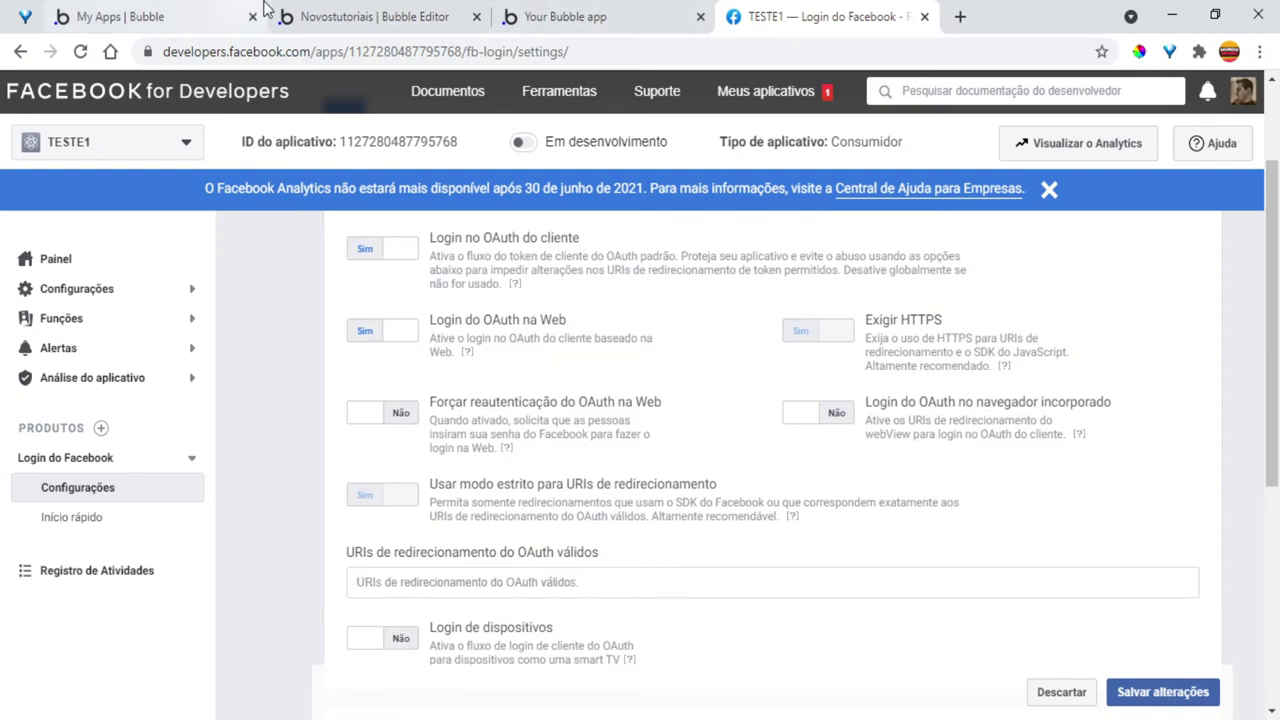
Step: Switch to the Bubble editor and examine the Facebook plugin's settings, including its App ID/API Key and App Secret fields
left_click(381, 6)
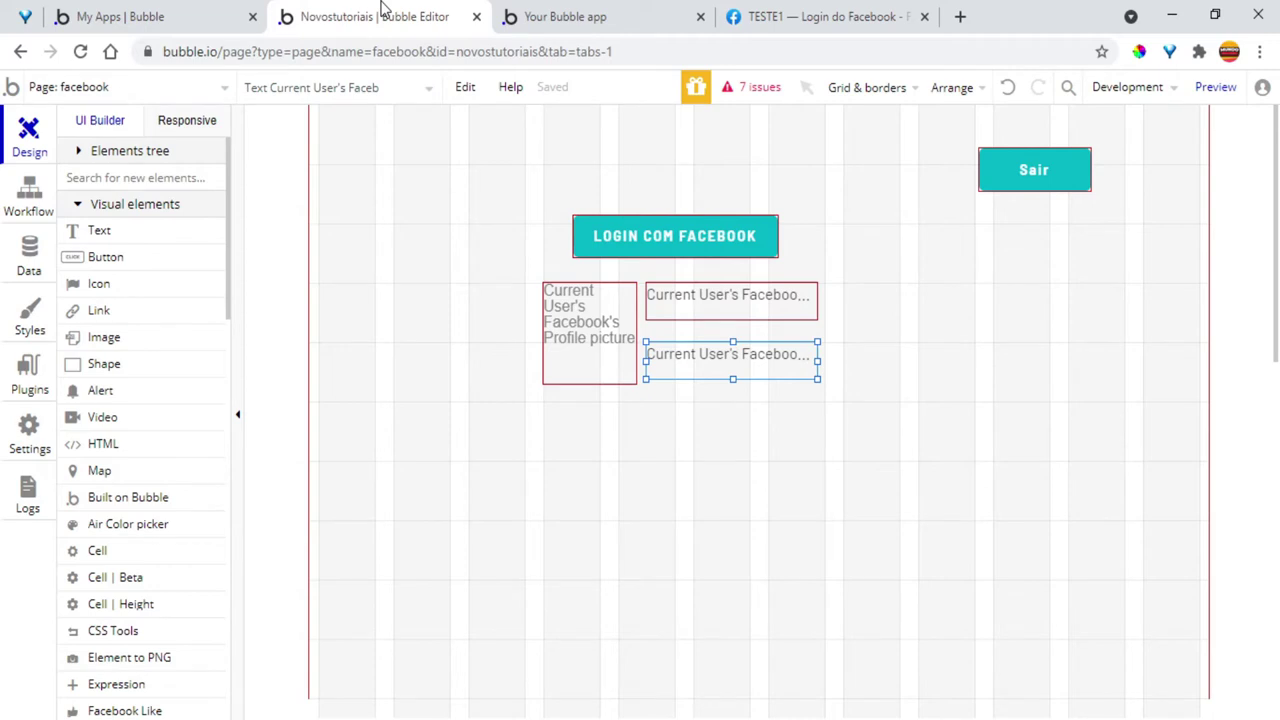
left_click(698, 500)
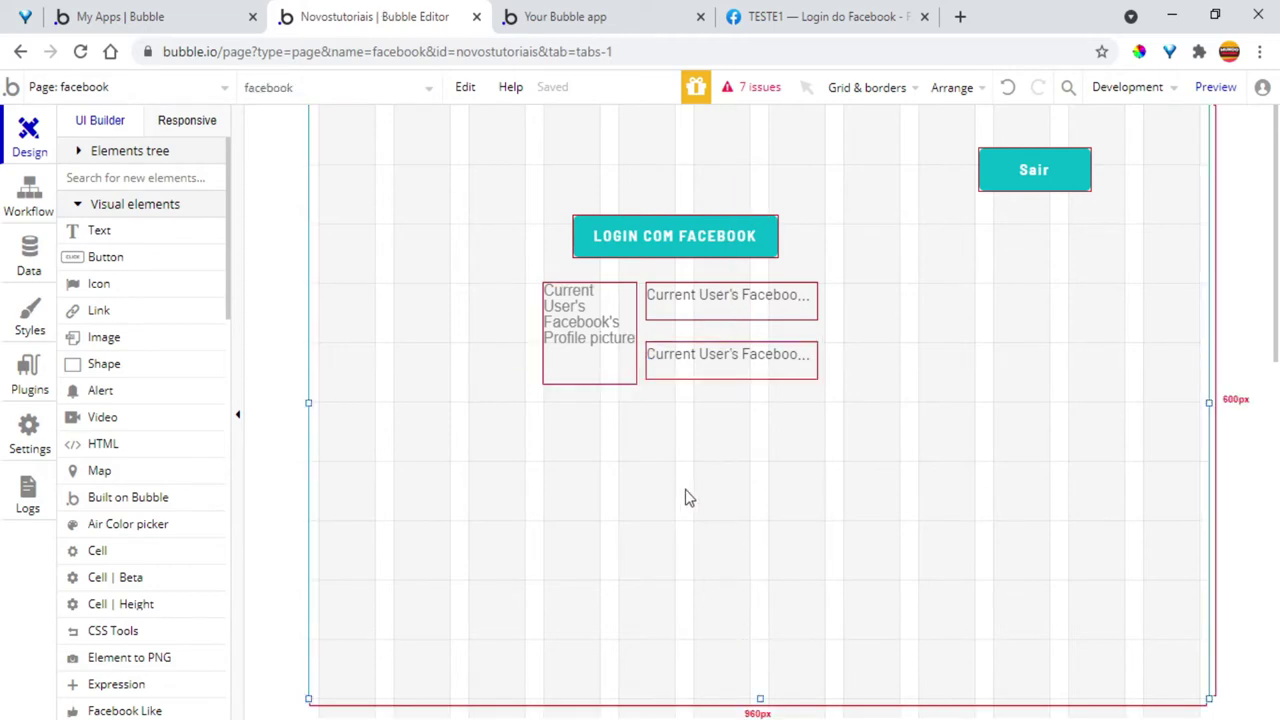
left_click(36, 385)
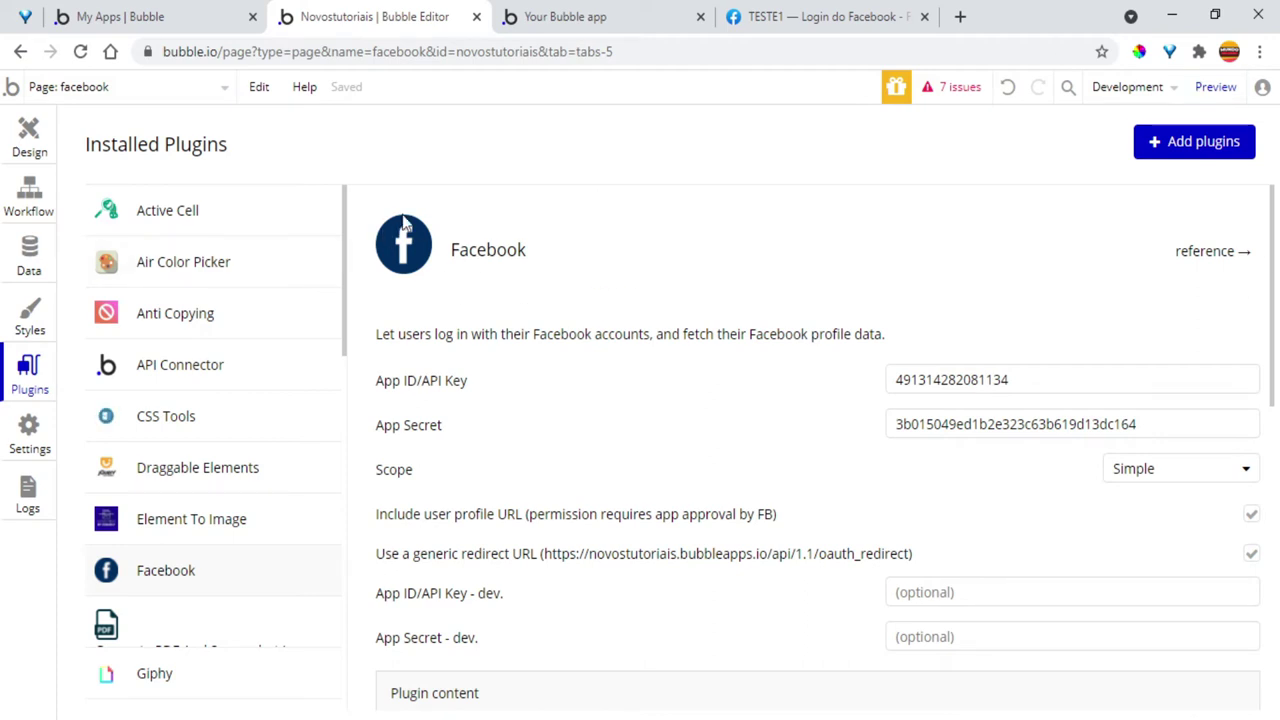
scroll(622, 247, "down", 3)
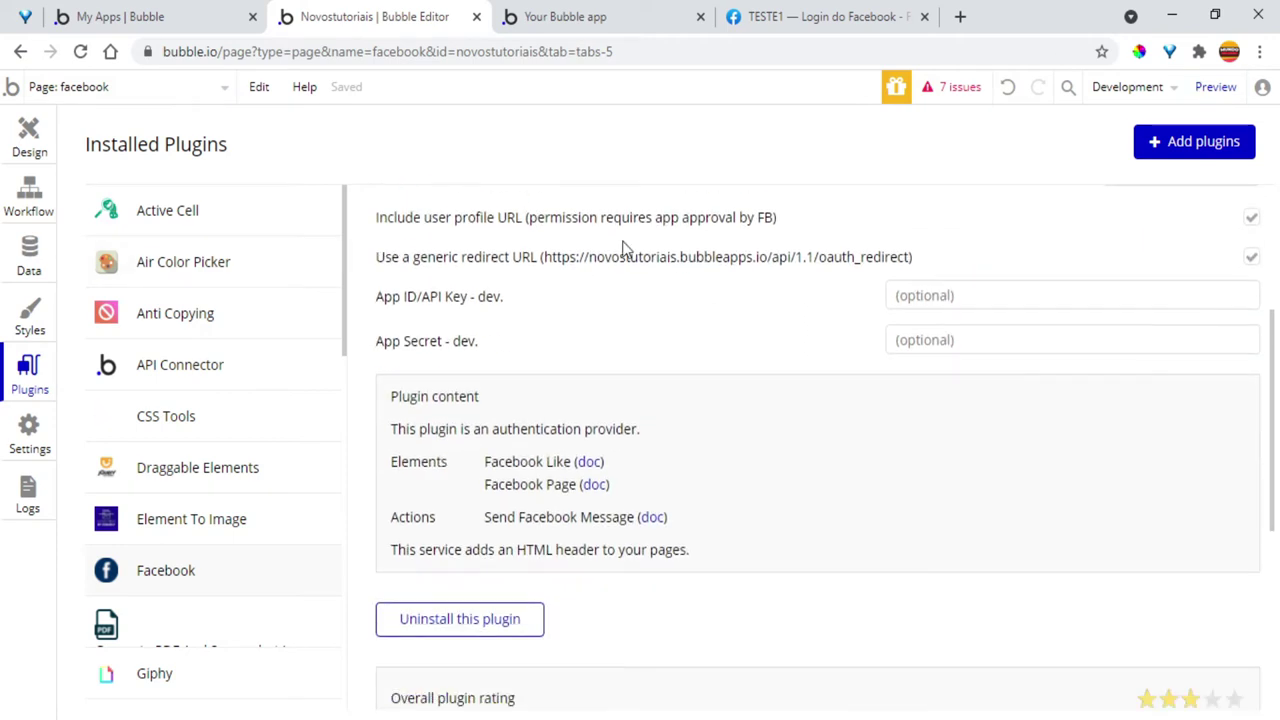
scroll(622, 247, "down", 4)
scroll(624, 248, "up", 1)
scroll(626, 249, "down", 1)
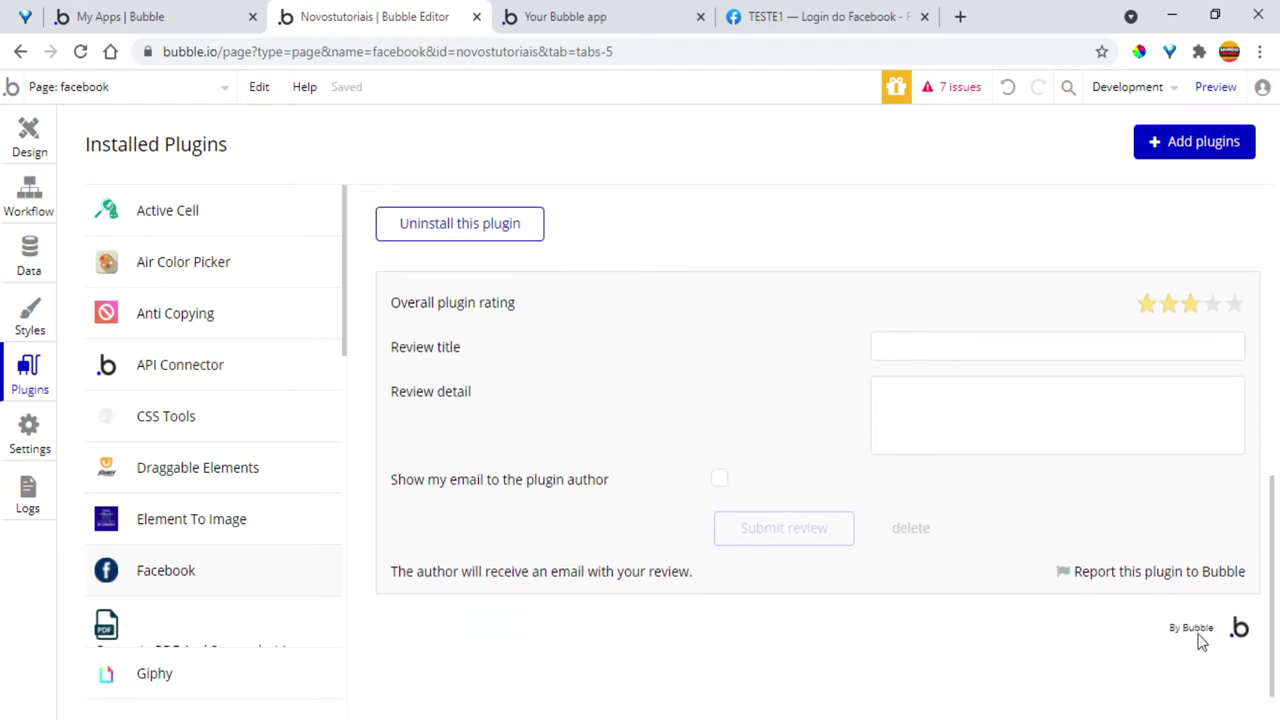
scroll(800, 515, "up", 10)
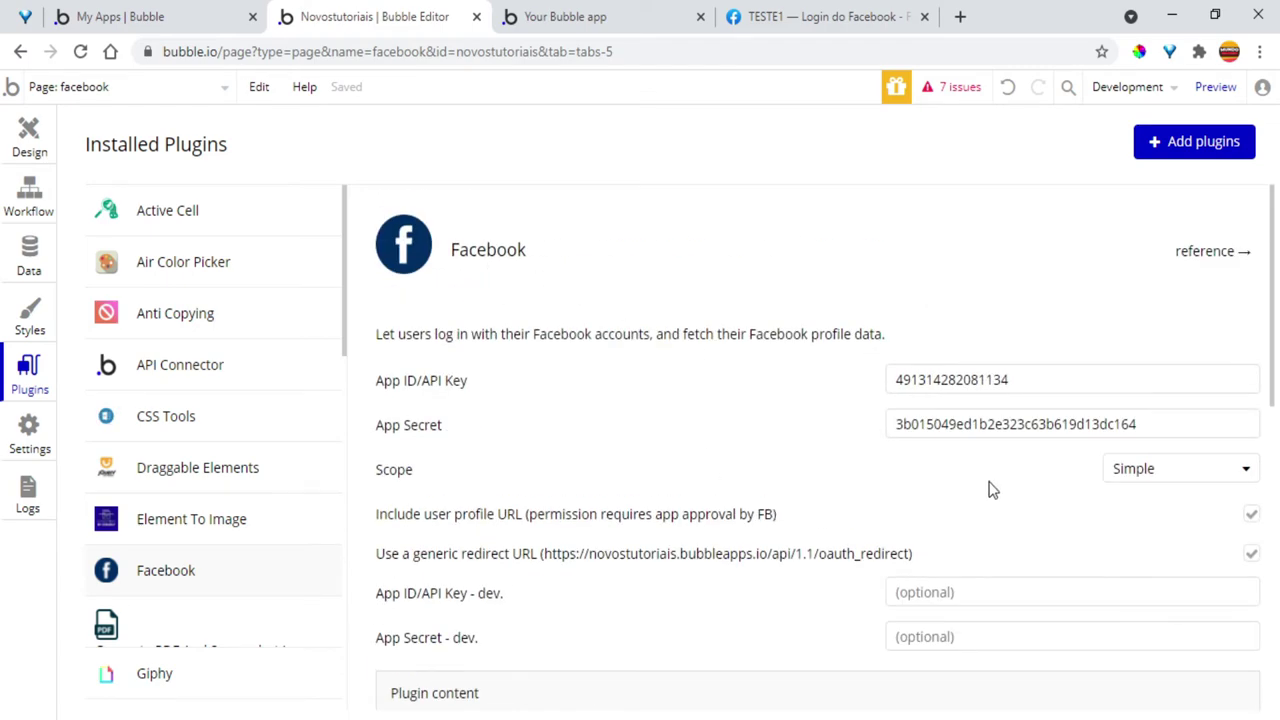
scroll(986, 486, "down", 10)
scroll(966, 519, "up", 10)
left_click(911, 379)
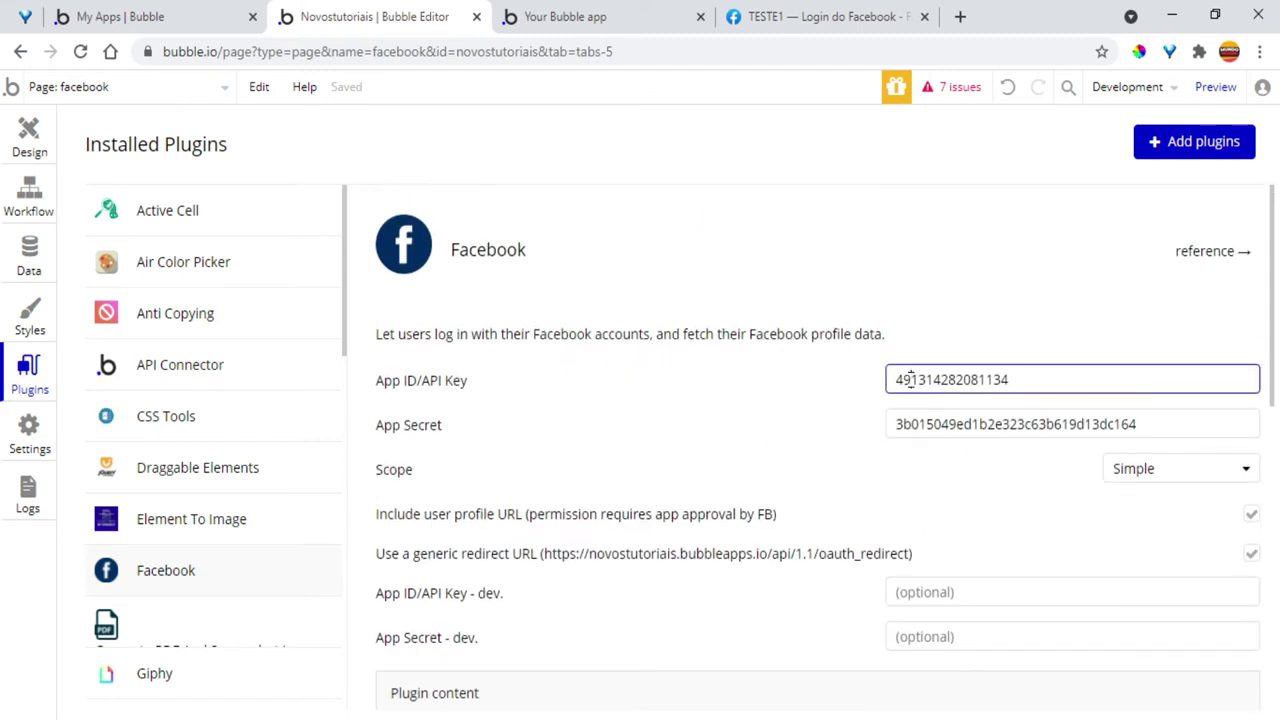
left_click(957, 425)
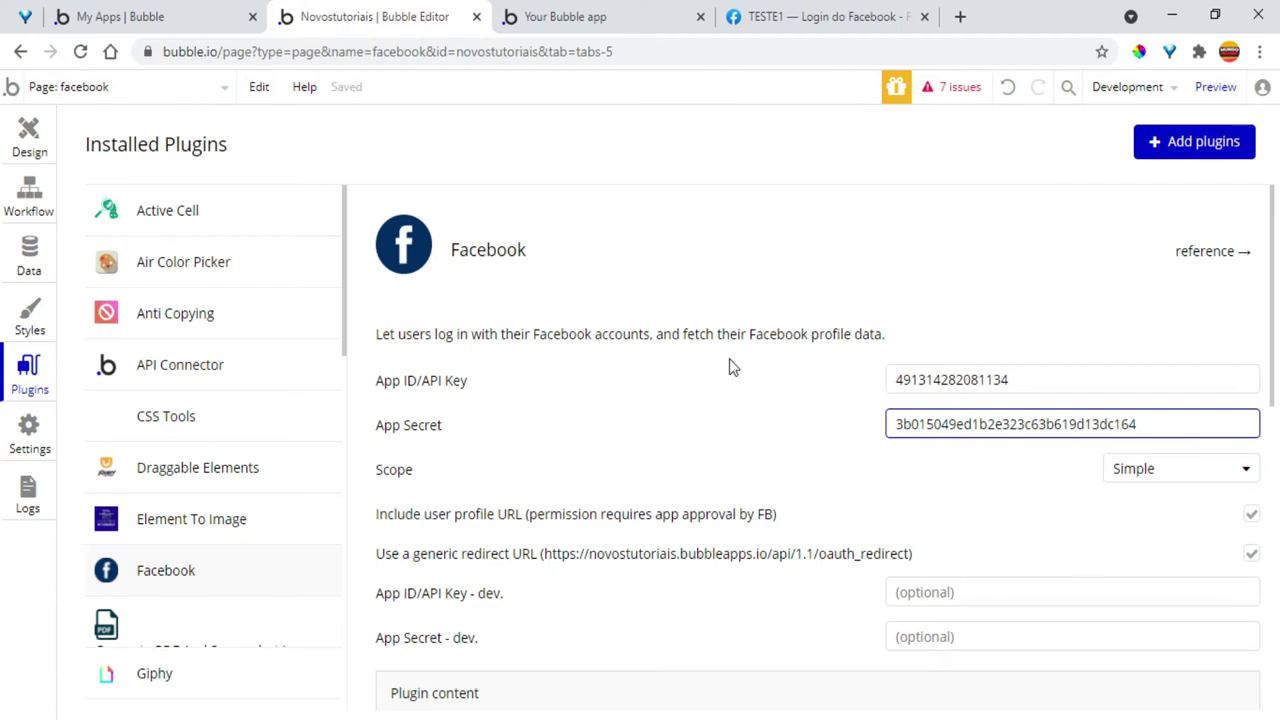
Step: Switch back to Facebook for Developers and copy the app ID from the TESTE1 dashboard
left_click(746, 12)
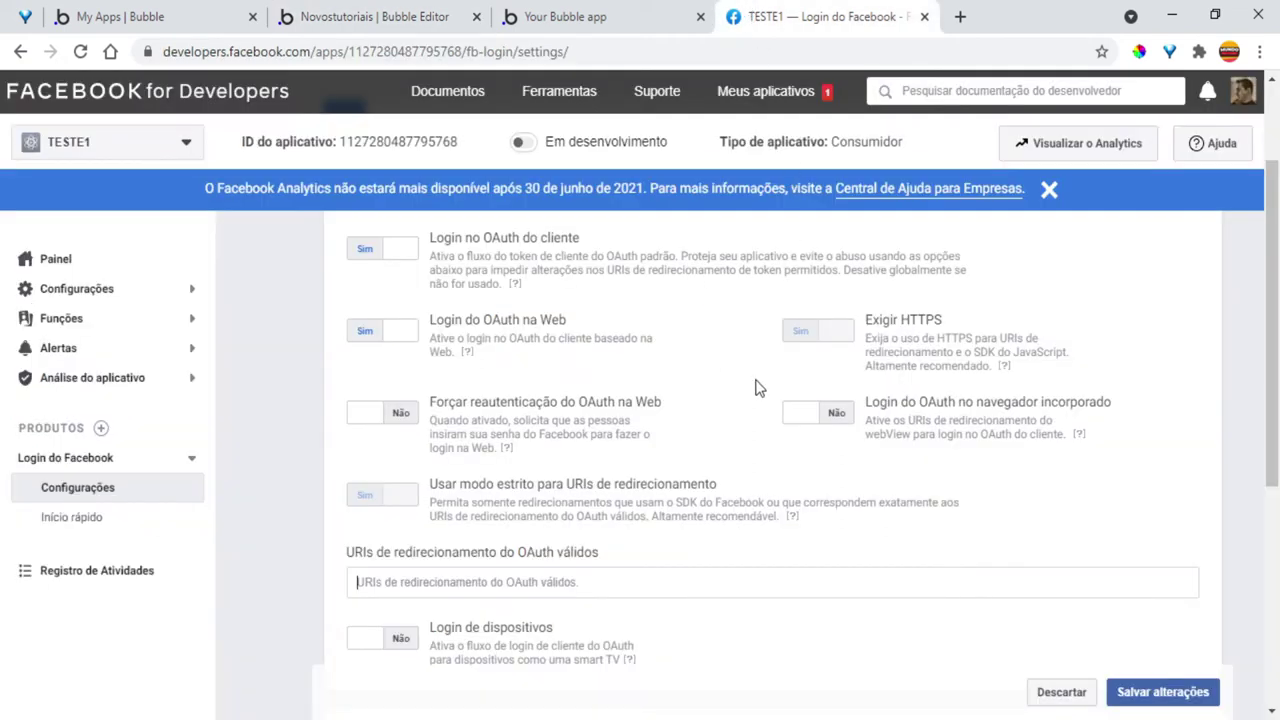
left_click(118, 270)
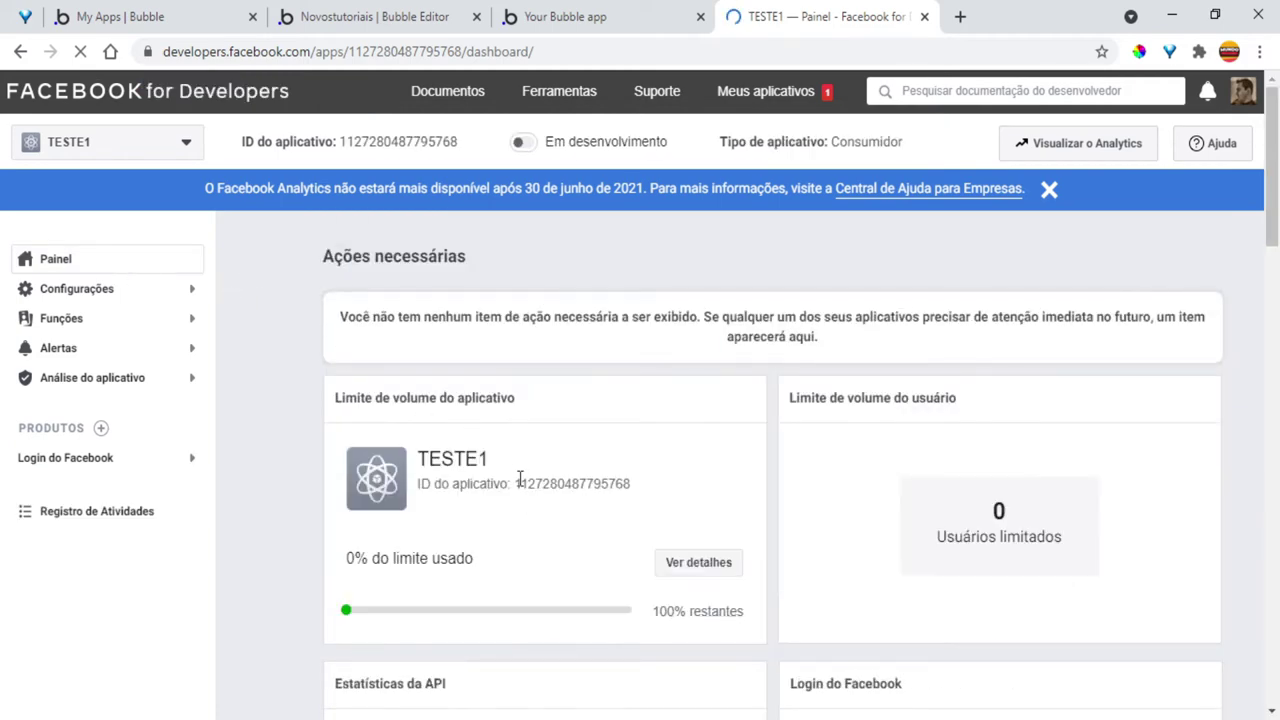
left_click_drag(517, 480, 633, 486)
key("ctrl+c")
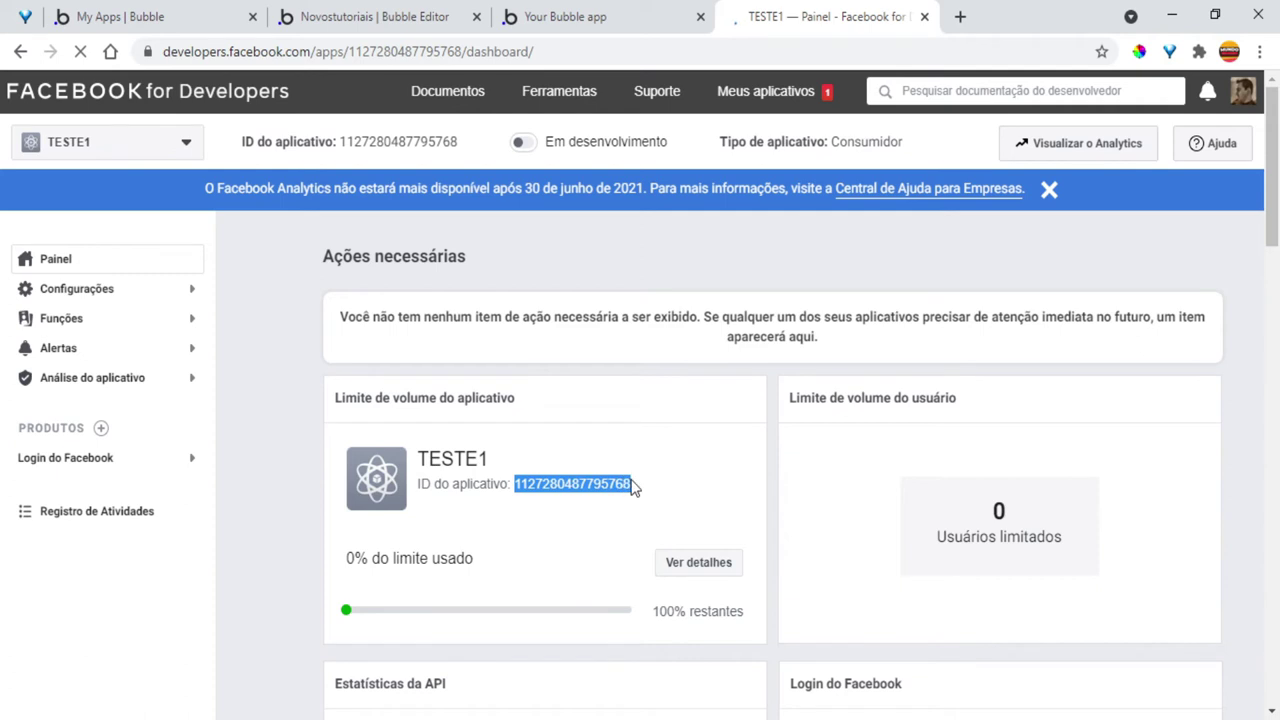
Step: Switch to the Bubble editor and replace the Facebook plugin's App ID/API Key with the copied TESTE1 app ID
left_click(378, 16)
left_click(923, 374)
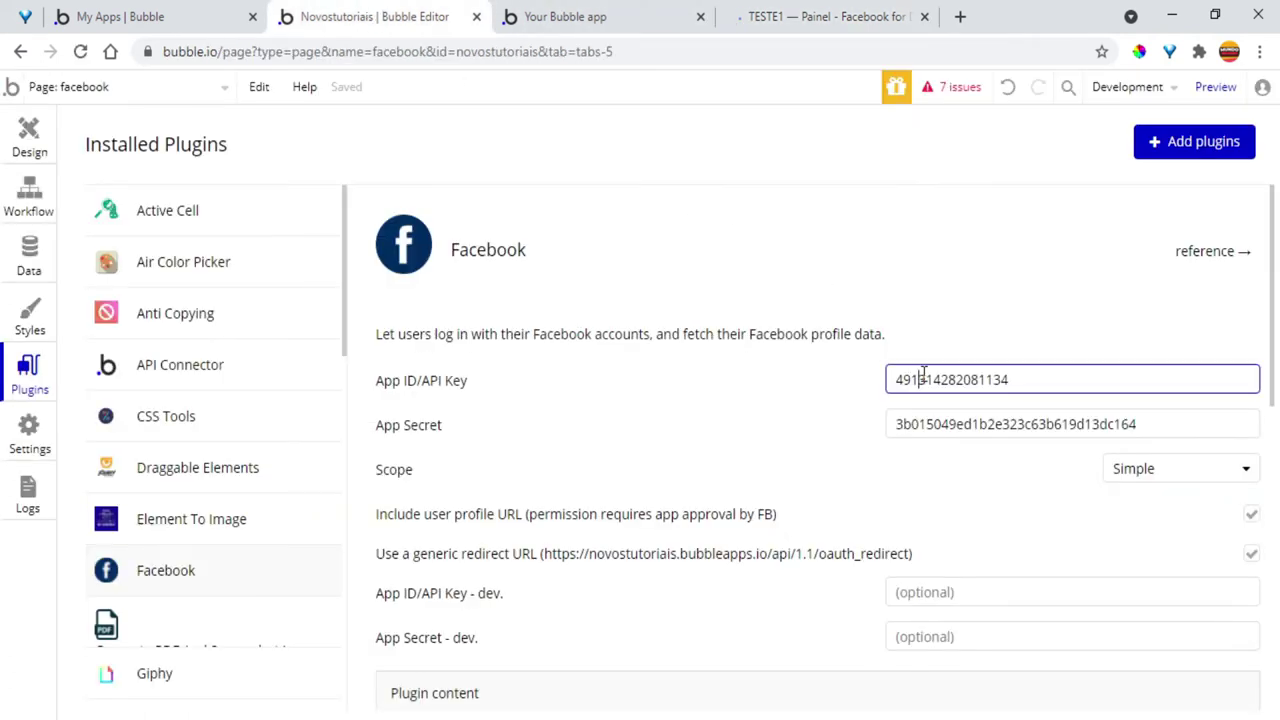
double_click(923, 374)
key("ctrl+v")
left_click(844, 386)
Step: Switch to Facebook for Developers, reveal the app secret in TESTE1's basic settings and copy it
left_click(772, 10)
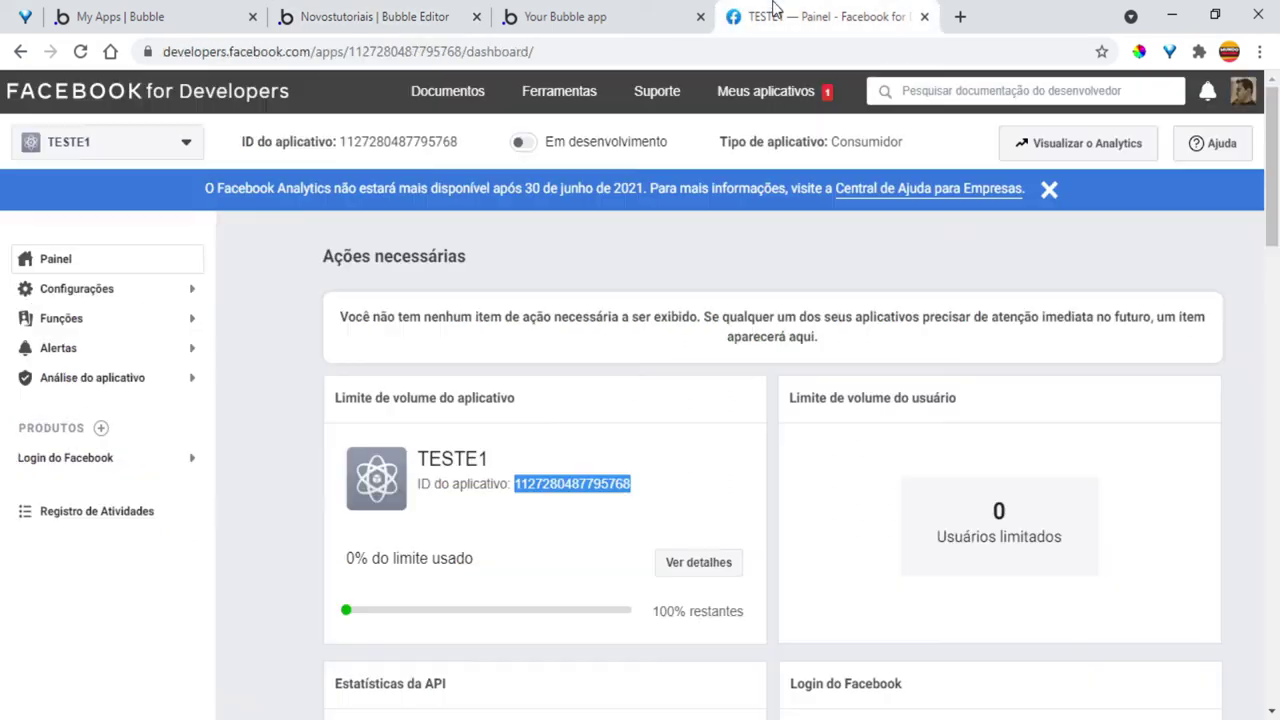
left_click(165, 300)
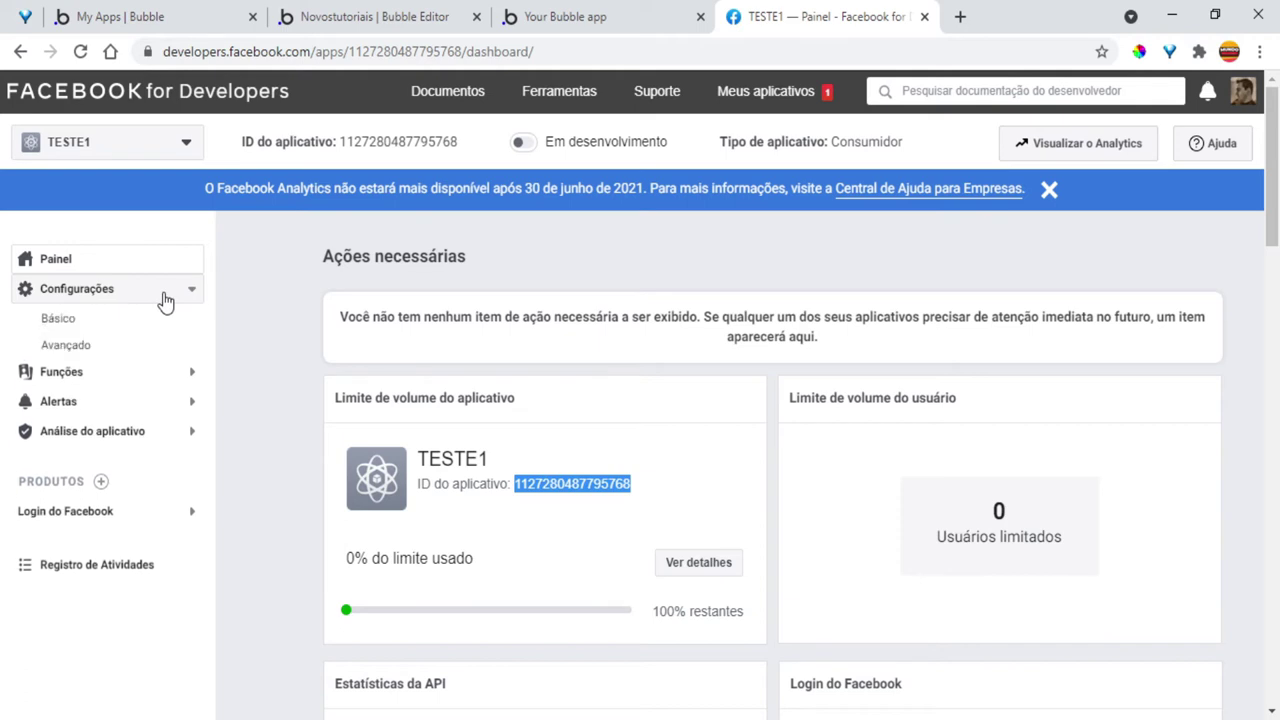
left_click(77, 321)
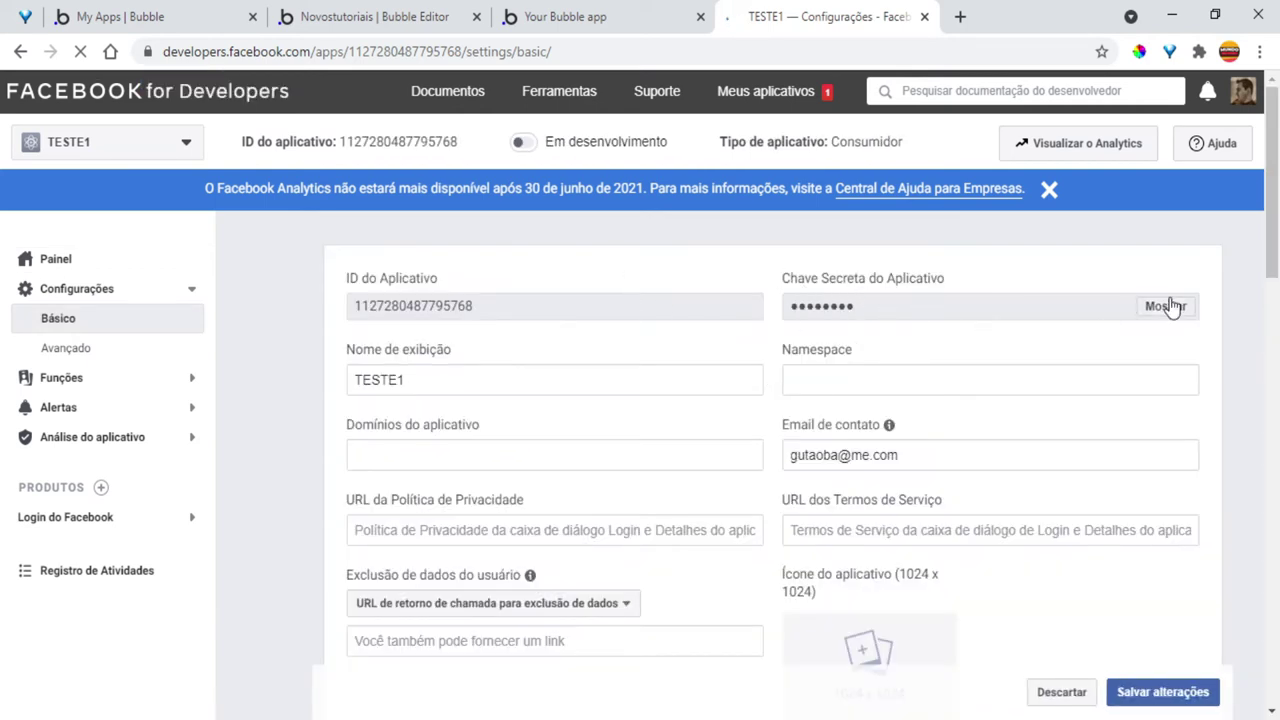
left_click(1170, 312)
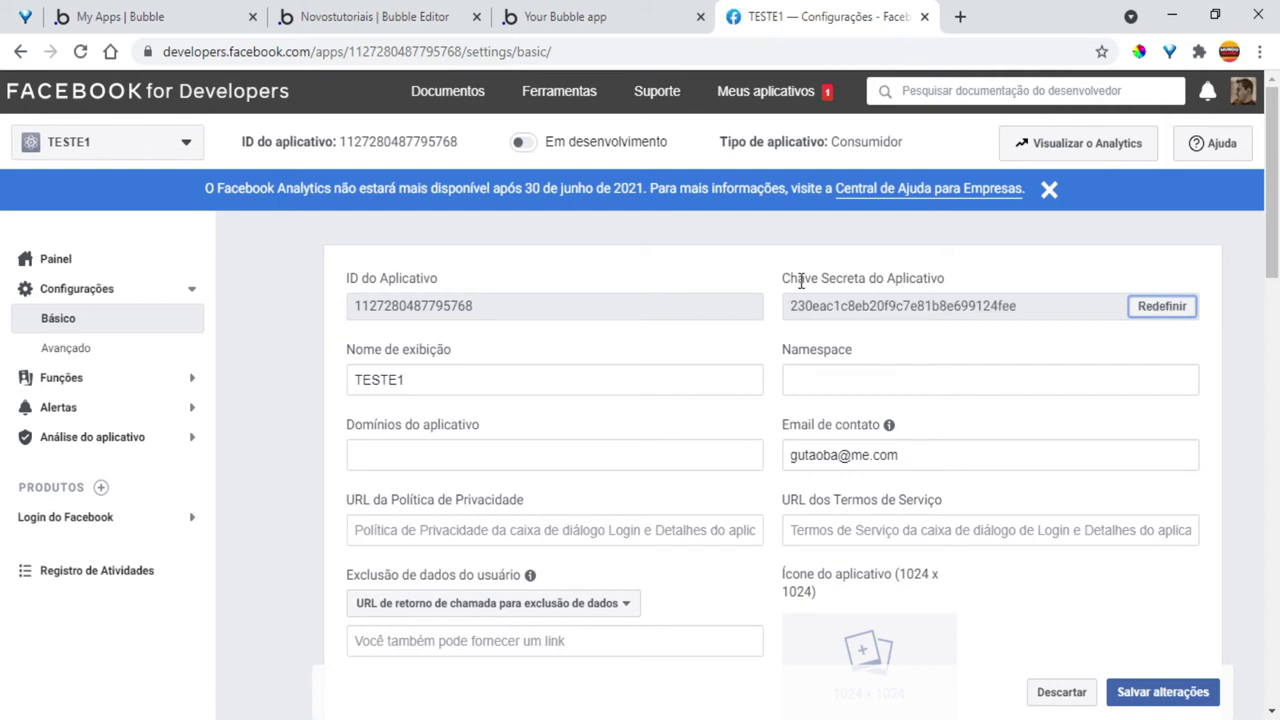
double_click(833, 306)
key("ctrl+c")
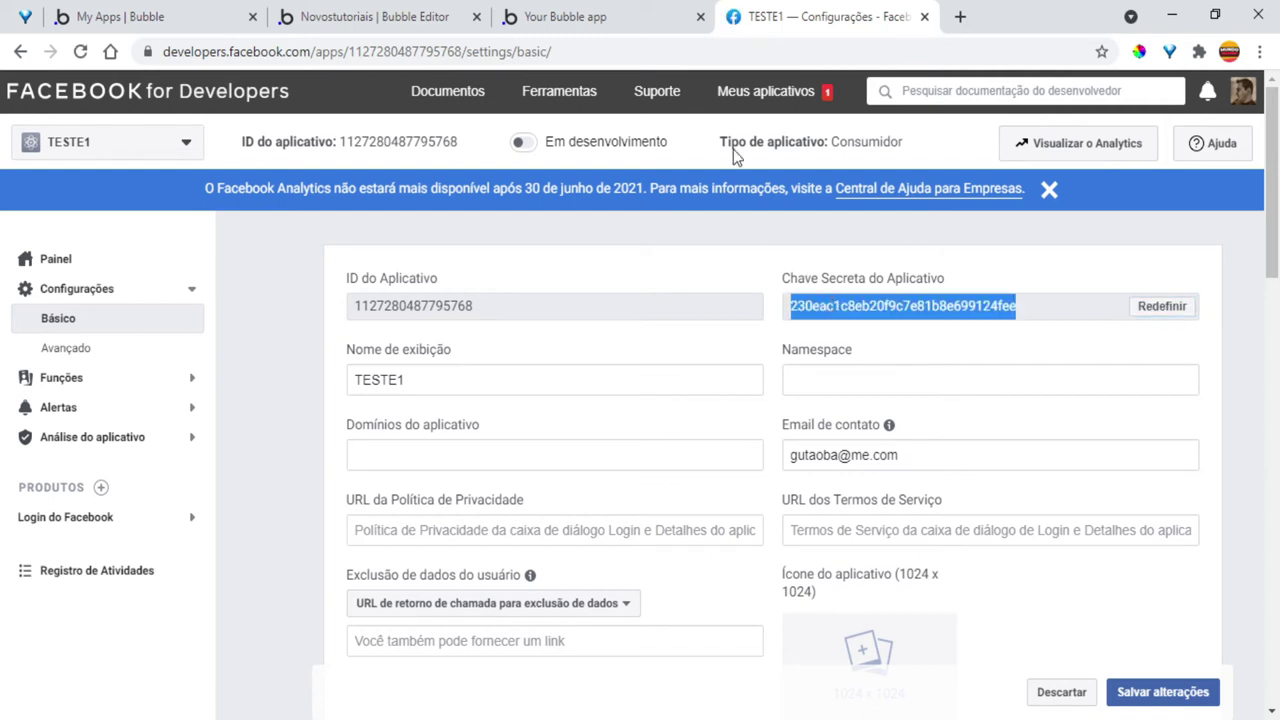
Step: In Bubble's Facebook plugin, replace the App Secret with the copied one and disable including the user profile URL
left_click(437, 22)
left_click(950, 424)
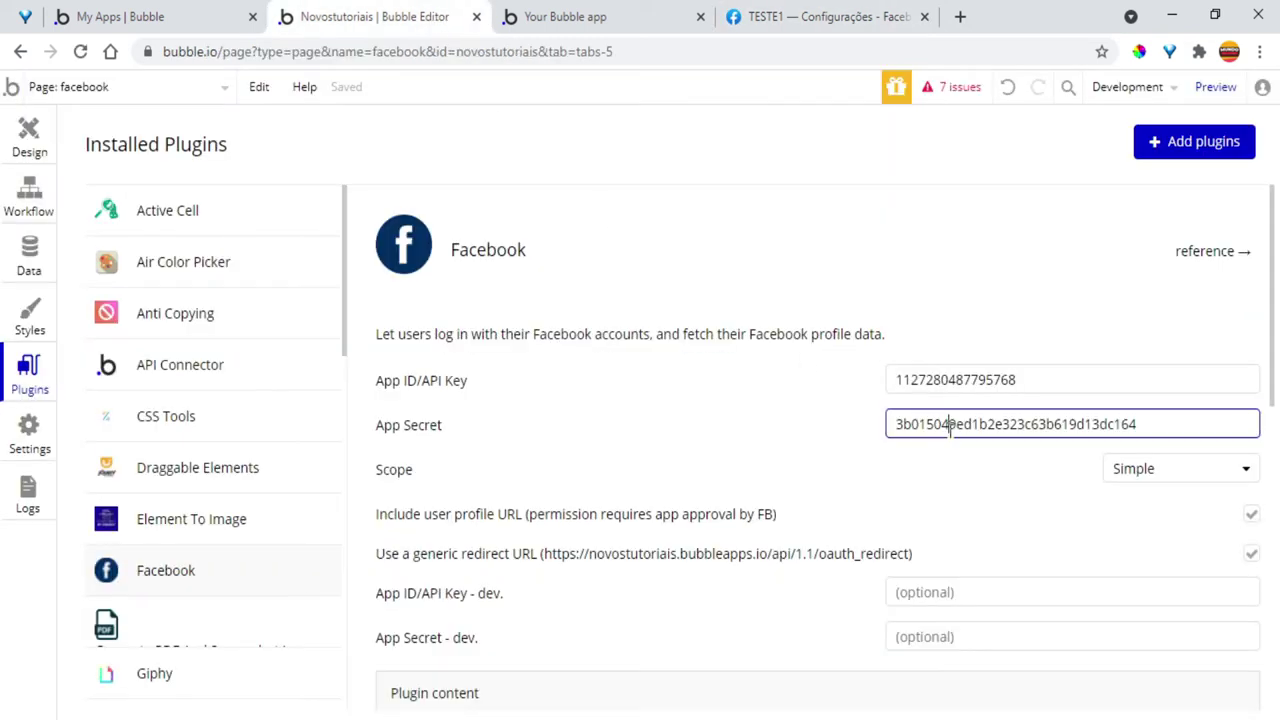
double_click(950, 424)
key("ctrl+v")
left_click(815, 405)
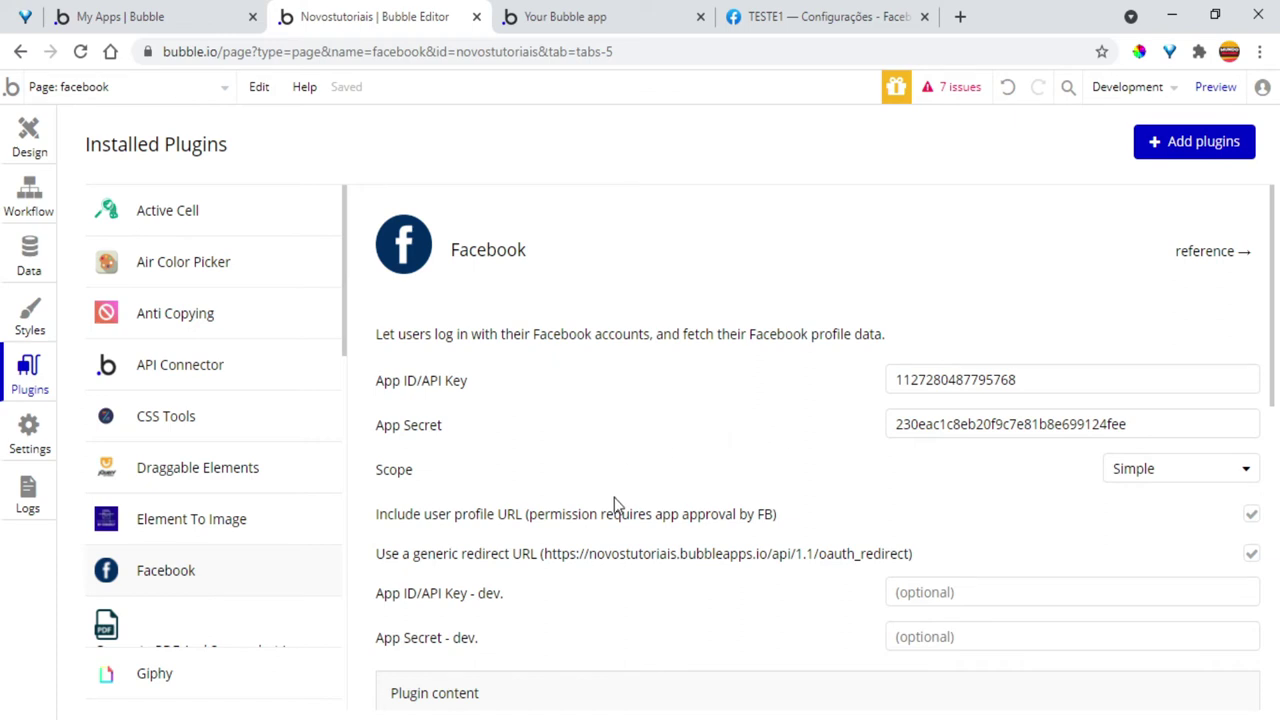
left_click(1251, 514)
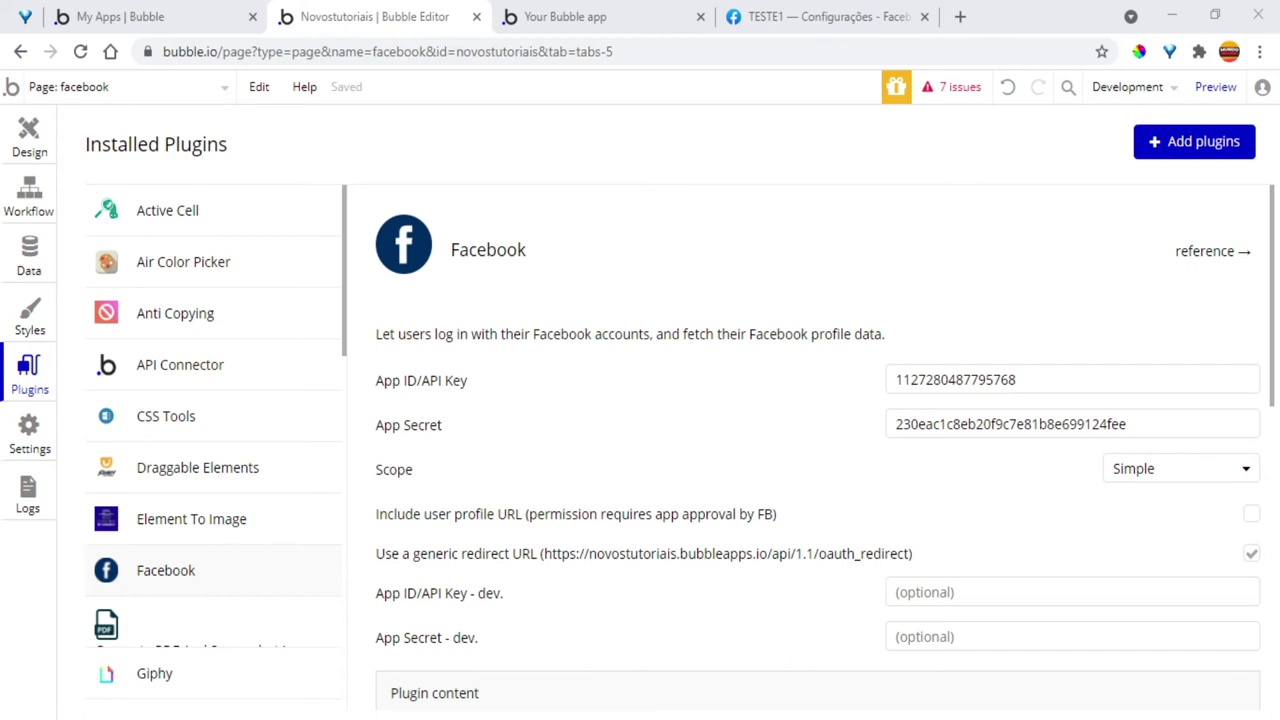
left_click(800, 16)
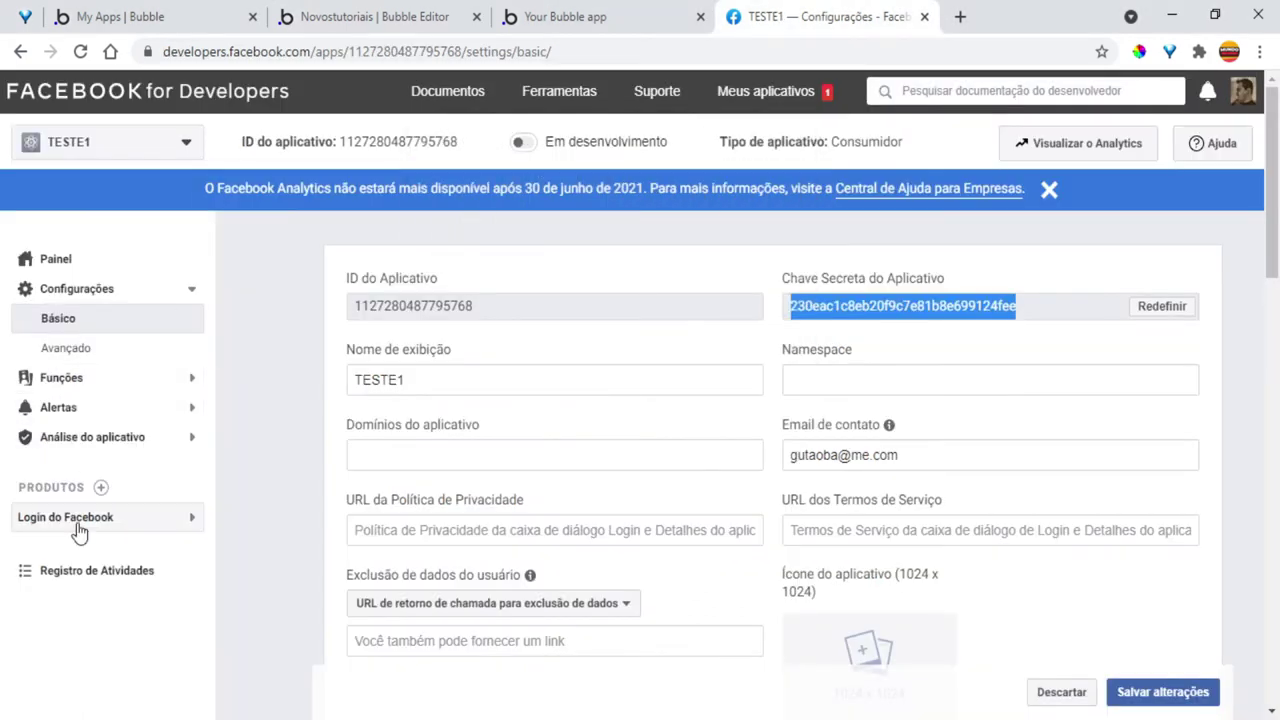
left_click(135, 522)
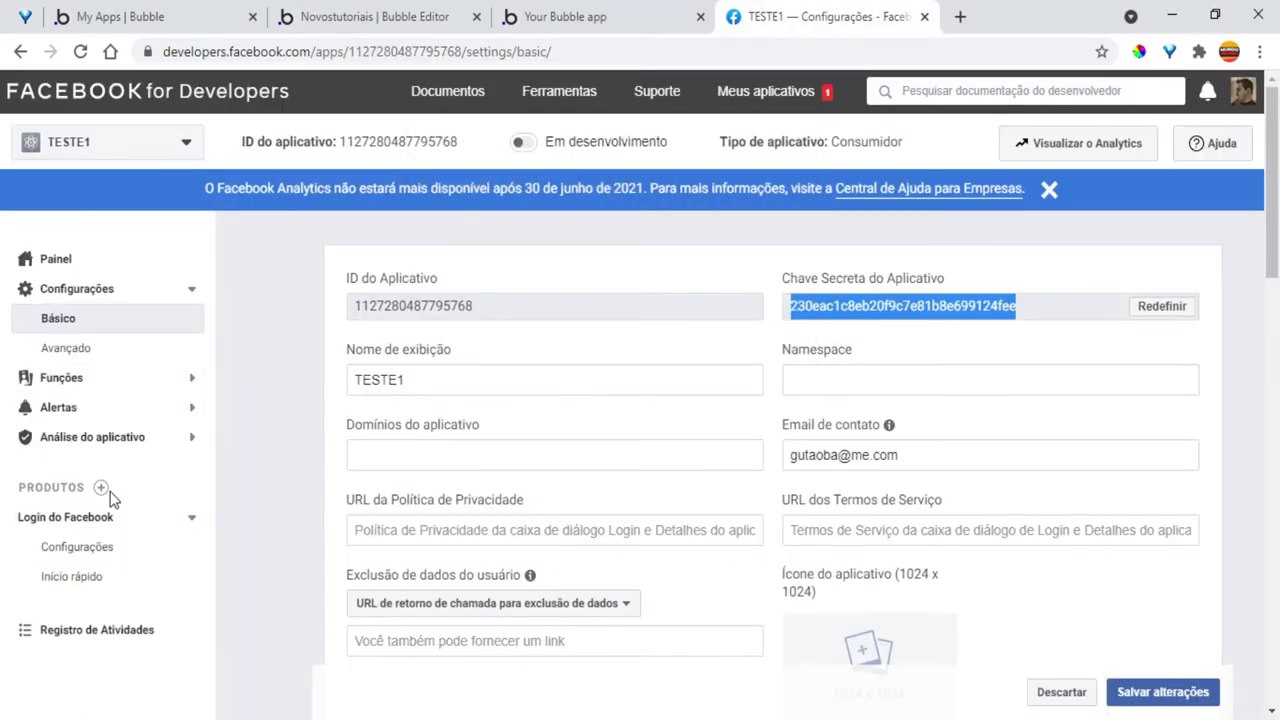
left_click(118, 552)
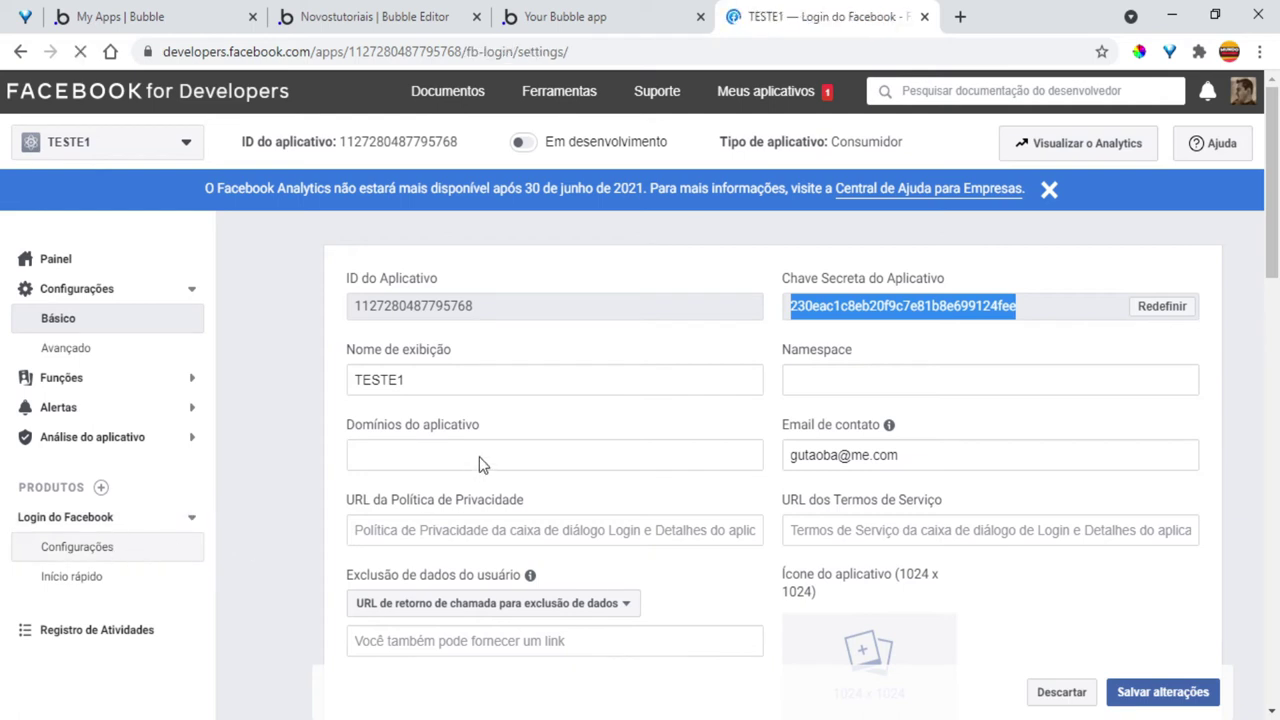
scroll(623, 333, "down", 1)
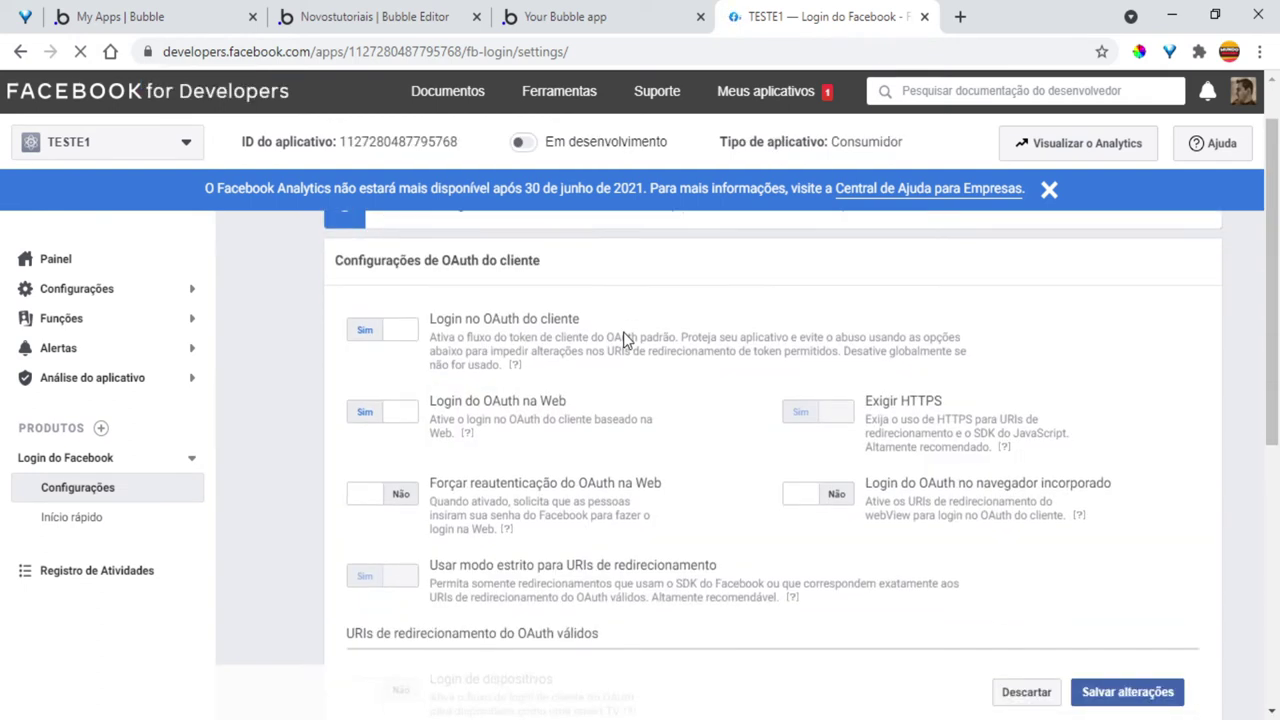
scroll(623, 332, "down", 3)
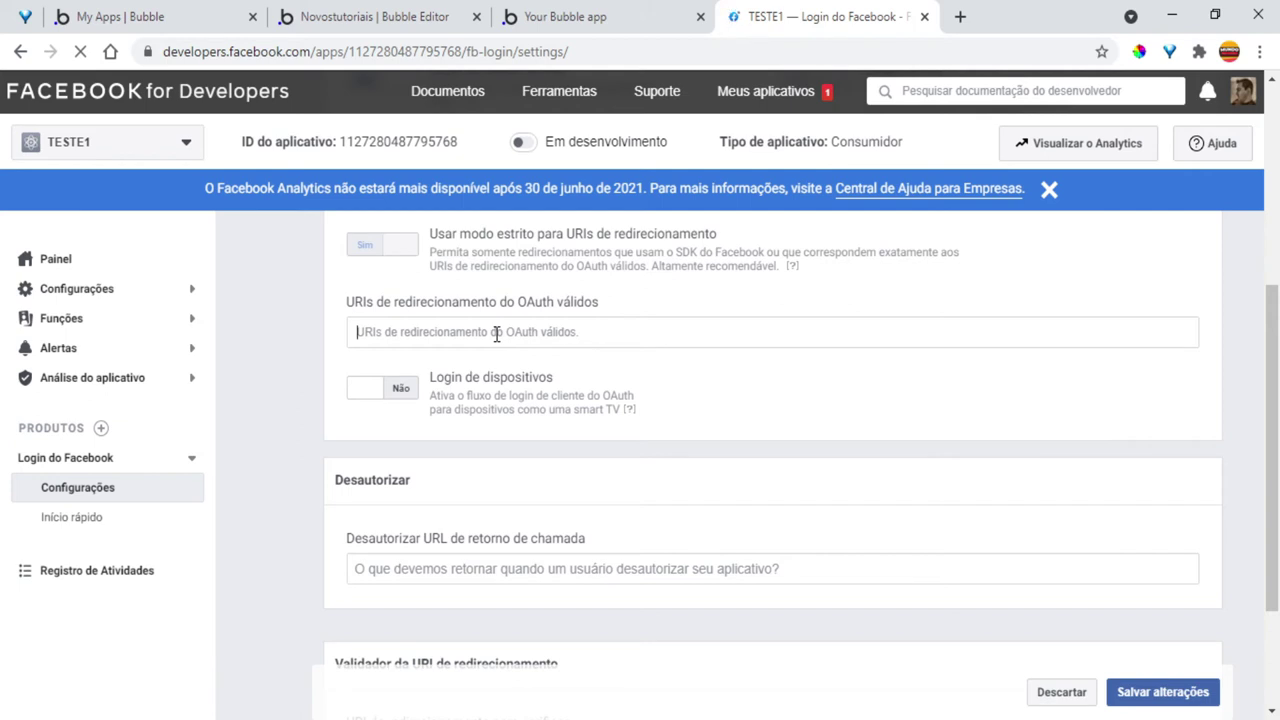
type("https://novostutoriais.bubbleapps.io/api/1.1/oauth_redirect")
left_click(729, 381)
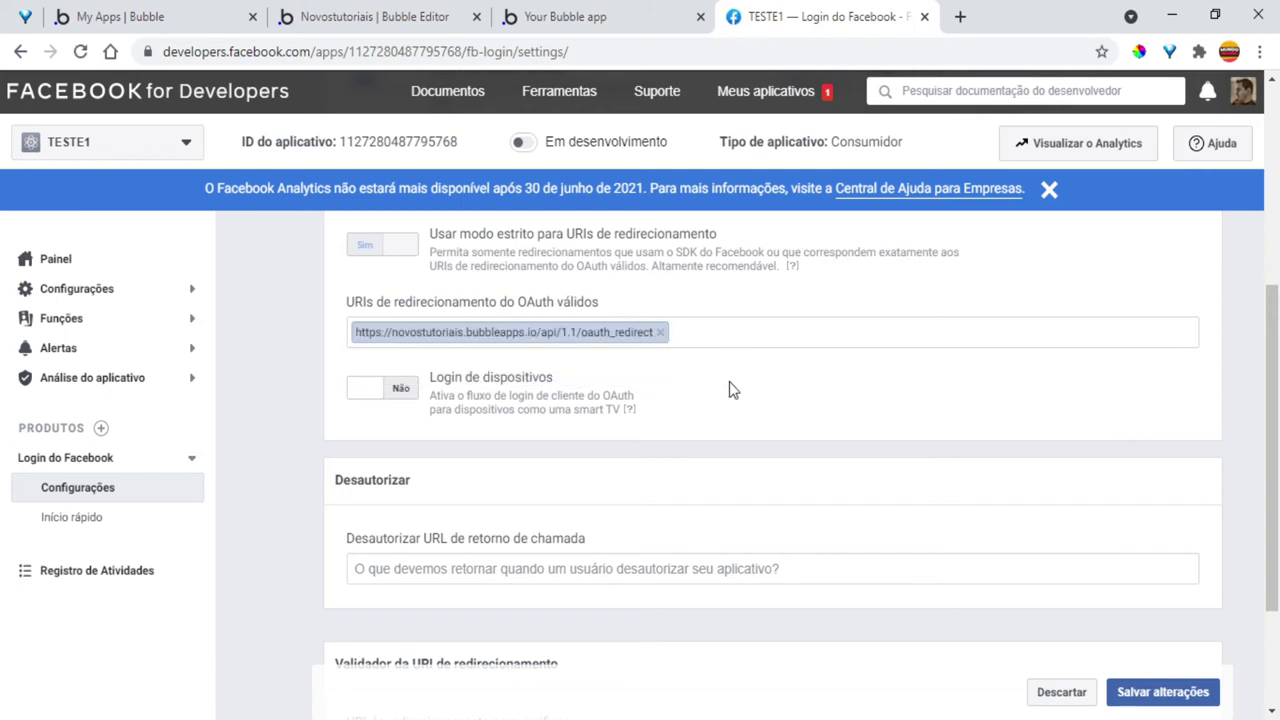
left_click(1155, 692)
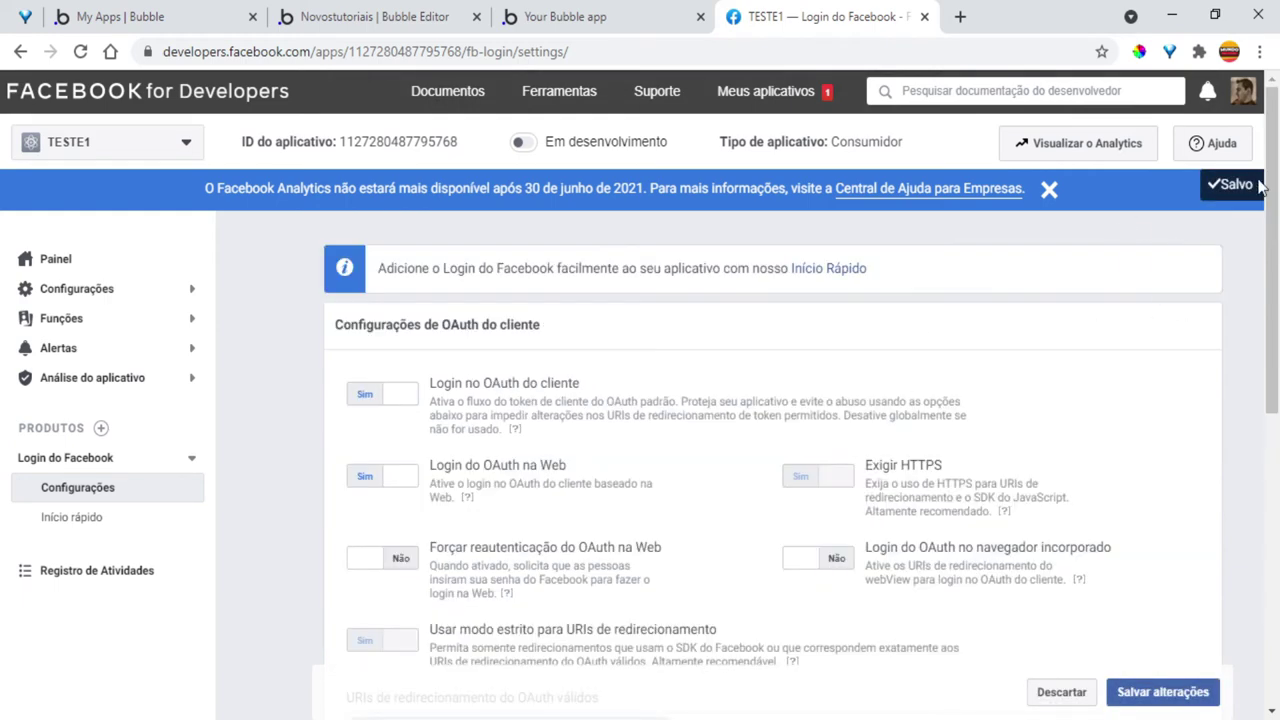
scroll(714, 345, "down", 3)
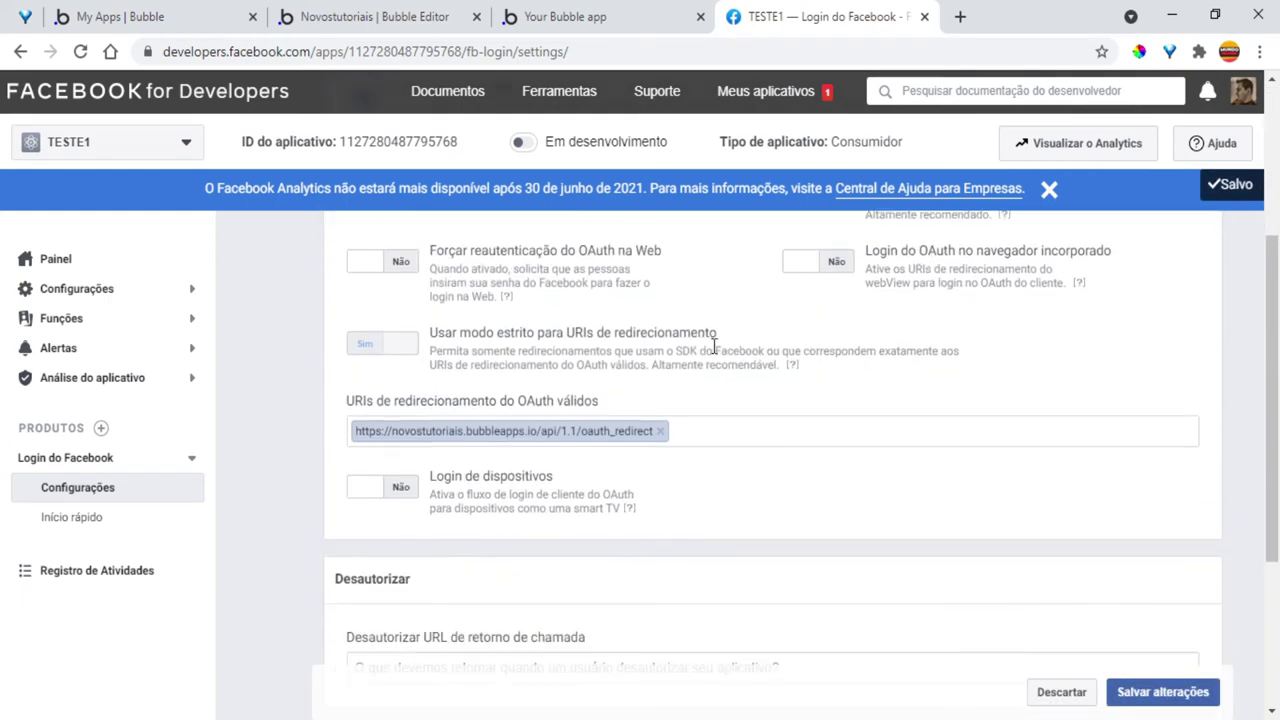
scroll(714, 348, "down", 5)
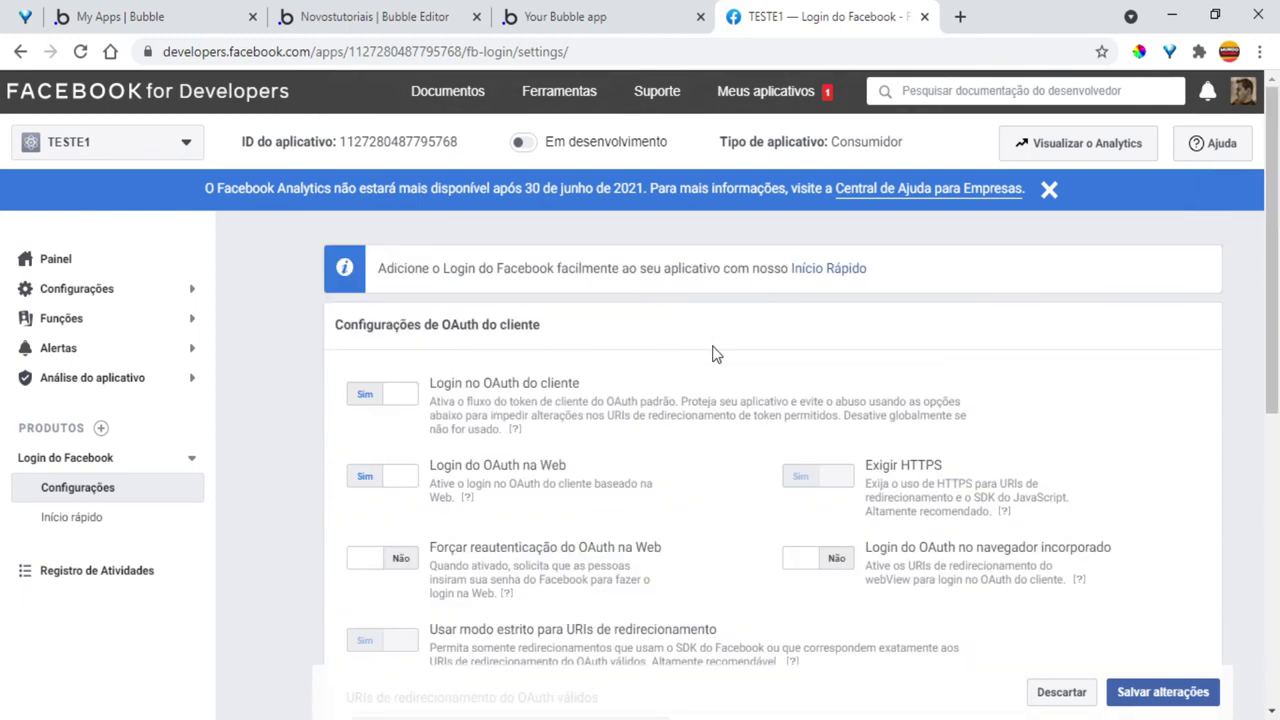
Step: Reload the Bubble app preview and open the facebook page's design in the Bubble editor
left_click(556, 12)
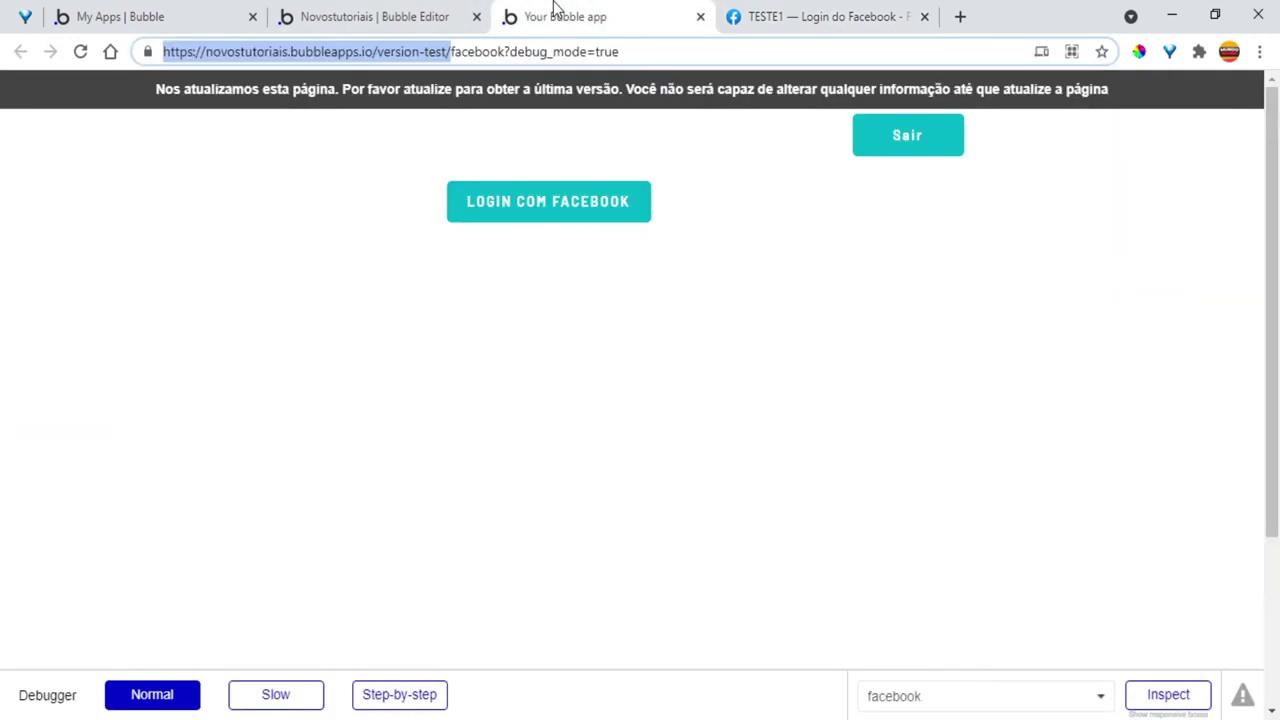
key("F5")
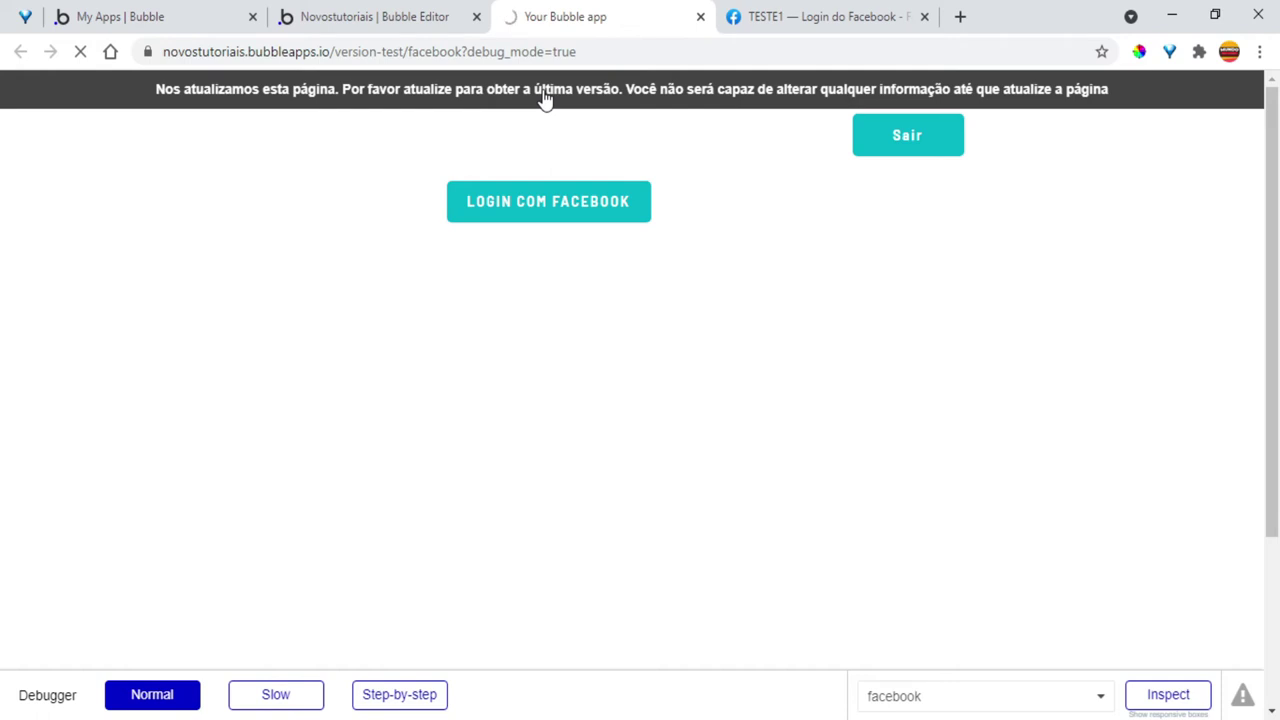
left_click(405, 22)
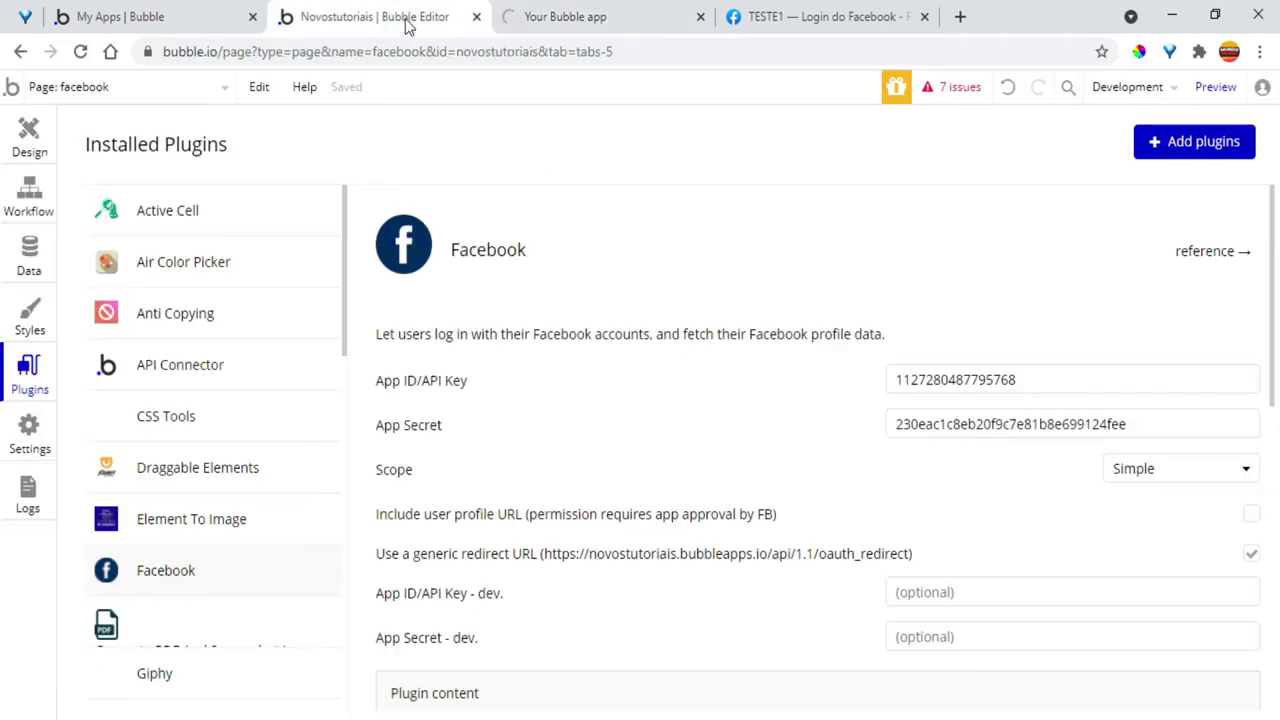
left_click(33, 134)
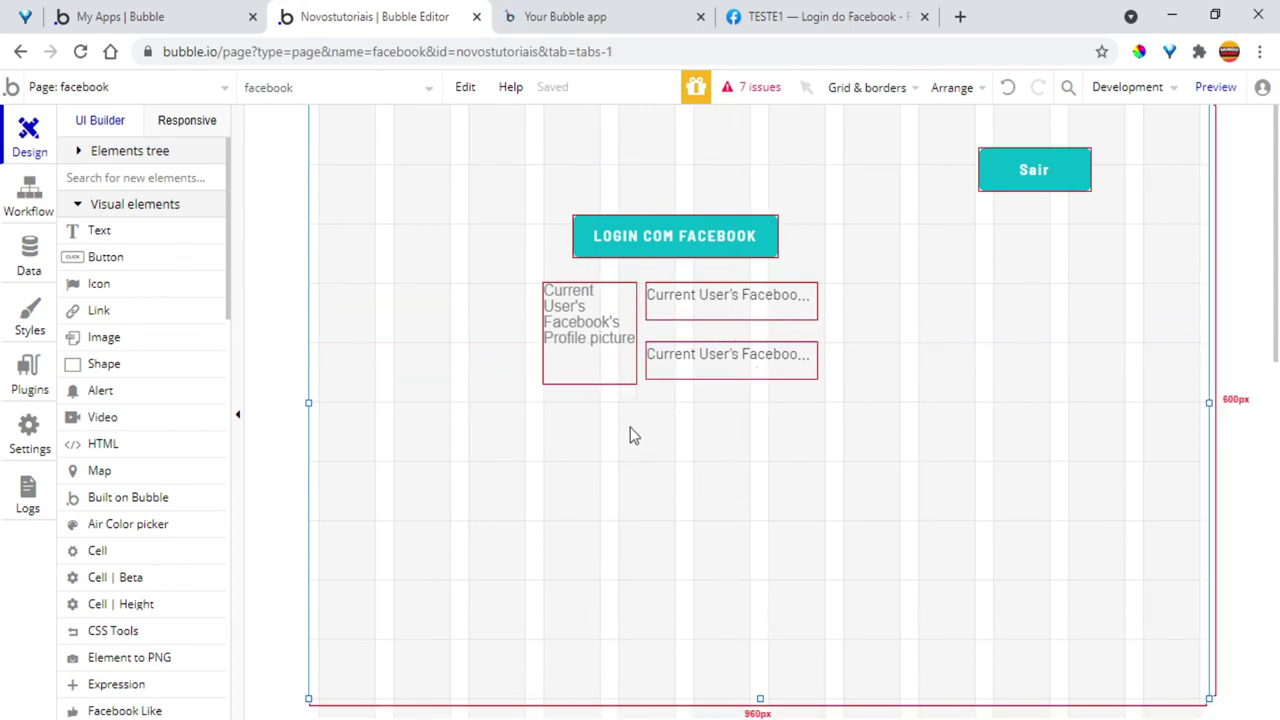
Step: Clear Image A's dynamic image expression and rebuild it as Current User's Facebook's Profile picture
double_click(614, 351)
left_click(1035, 347)
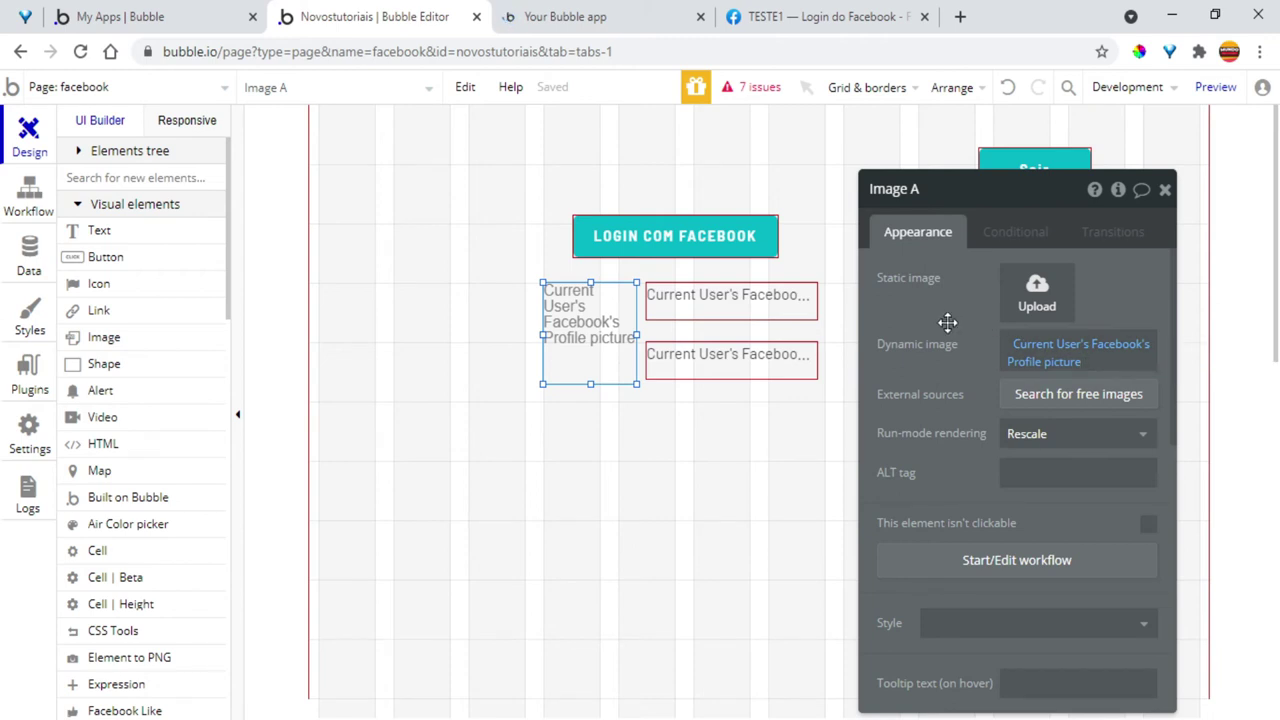
right_click(1046, 372)
left_click(1168, 363)
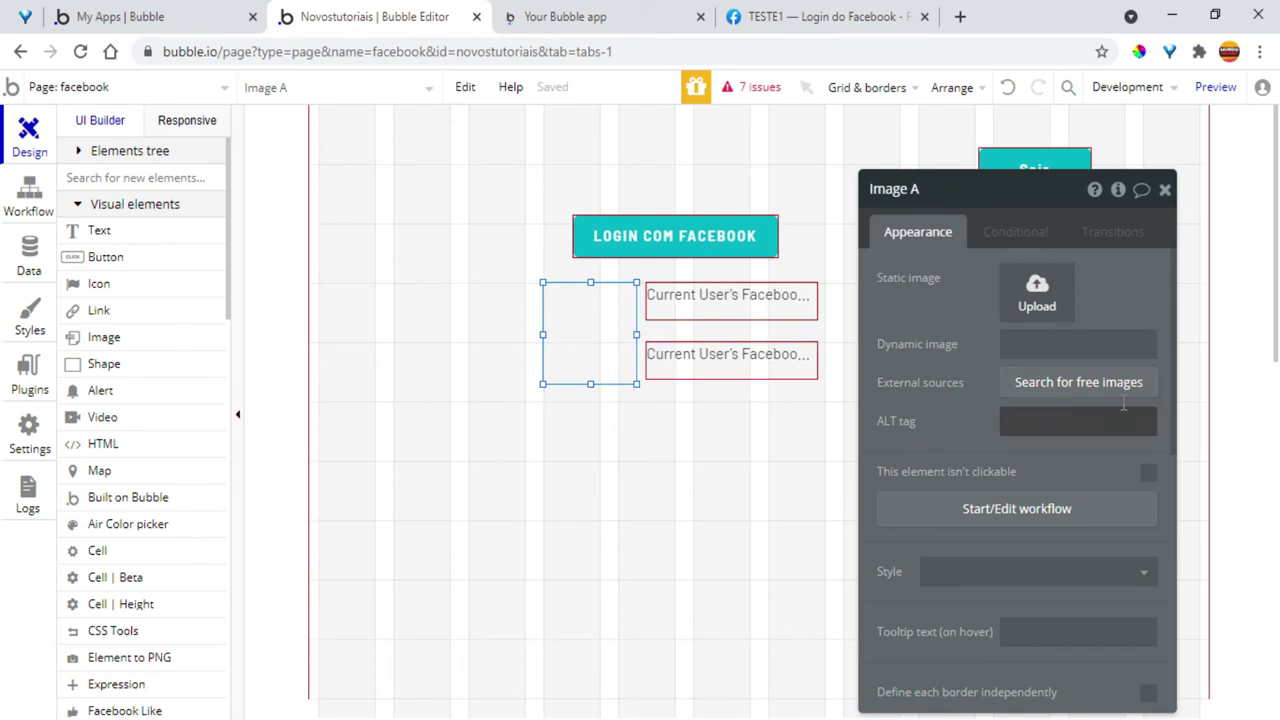
left_click(1069, 343)
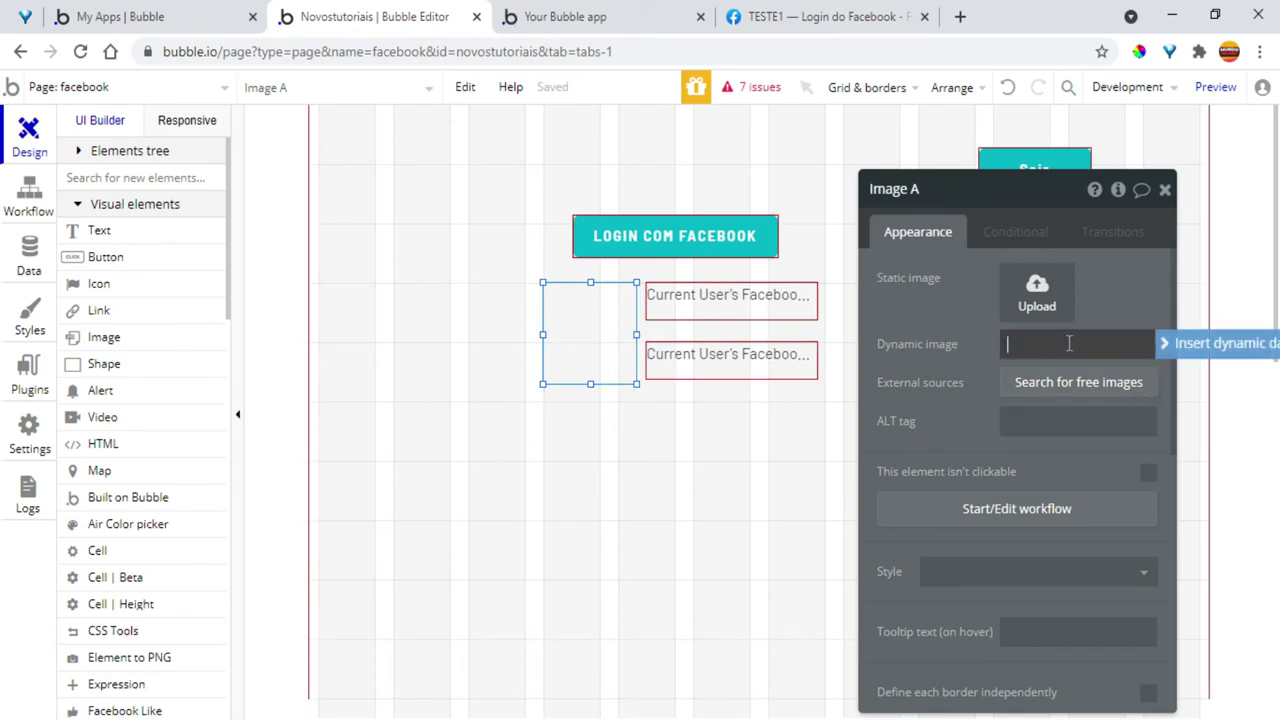
left_click(1170, 342)
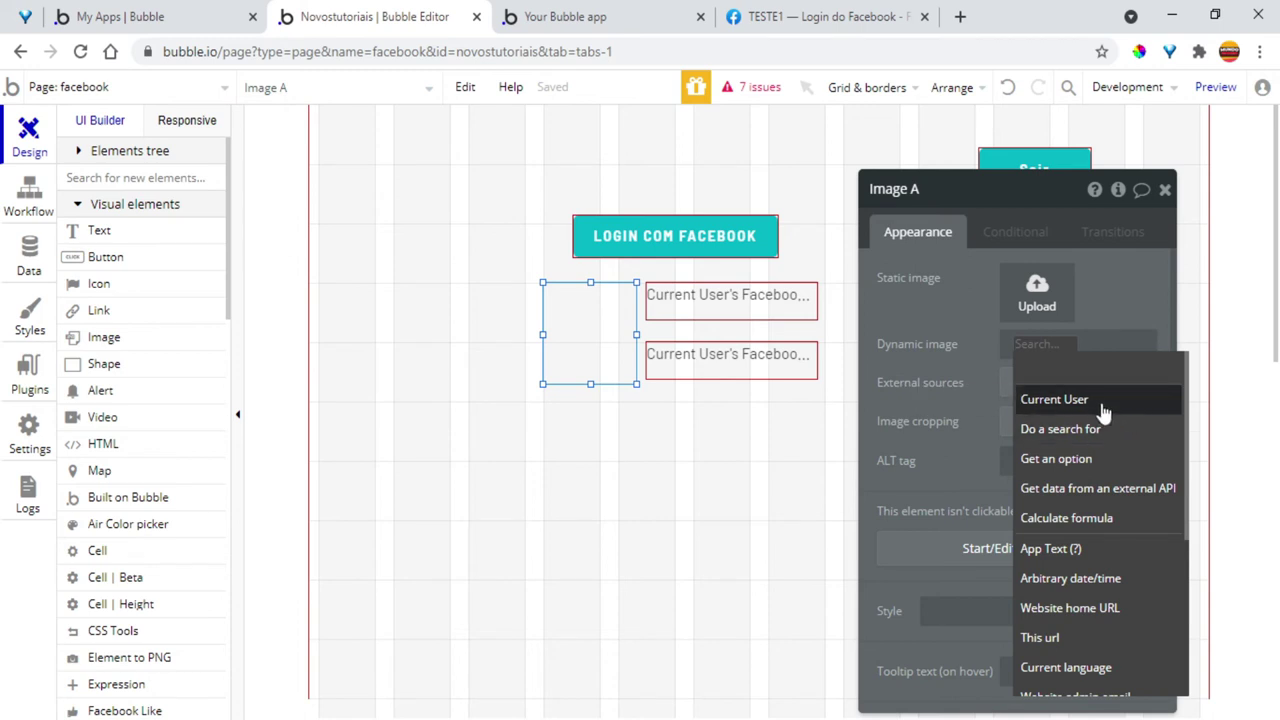
left_click(1097, 401)
scroll(1170, 560, "down", 2)
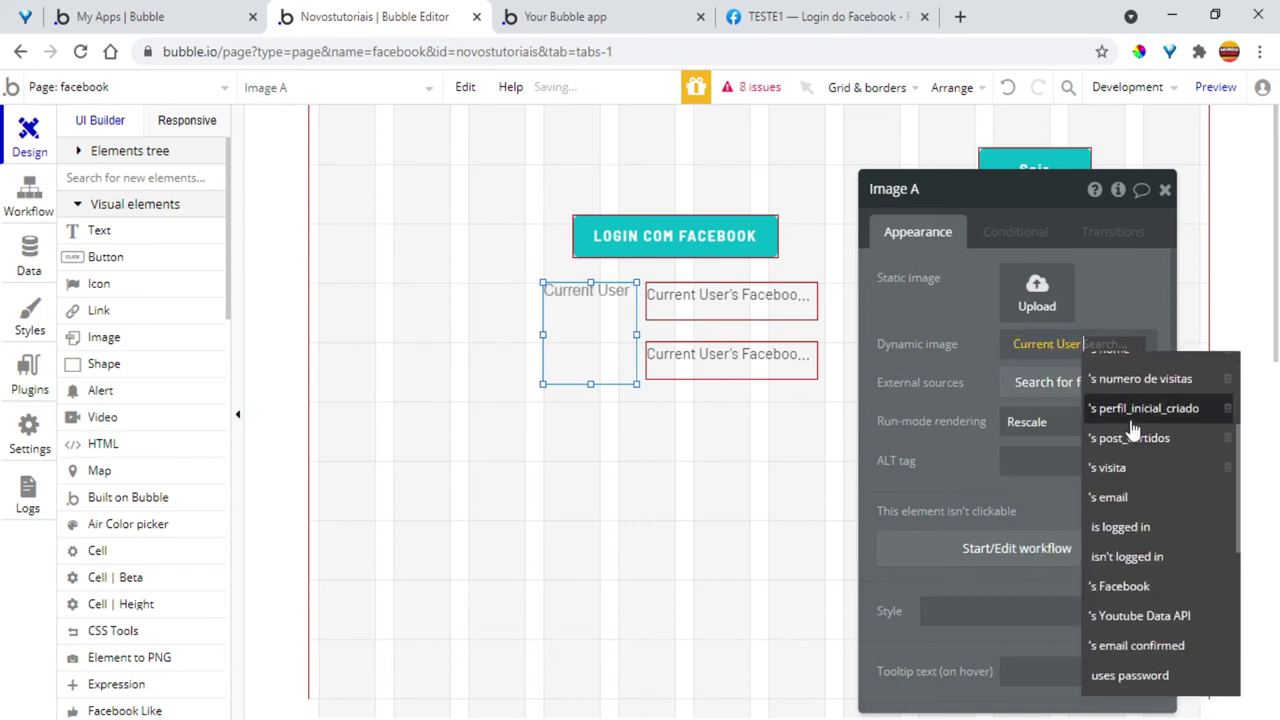
left_click(1110, 590)
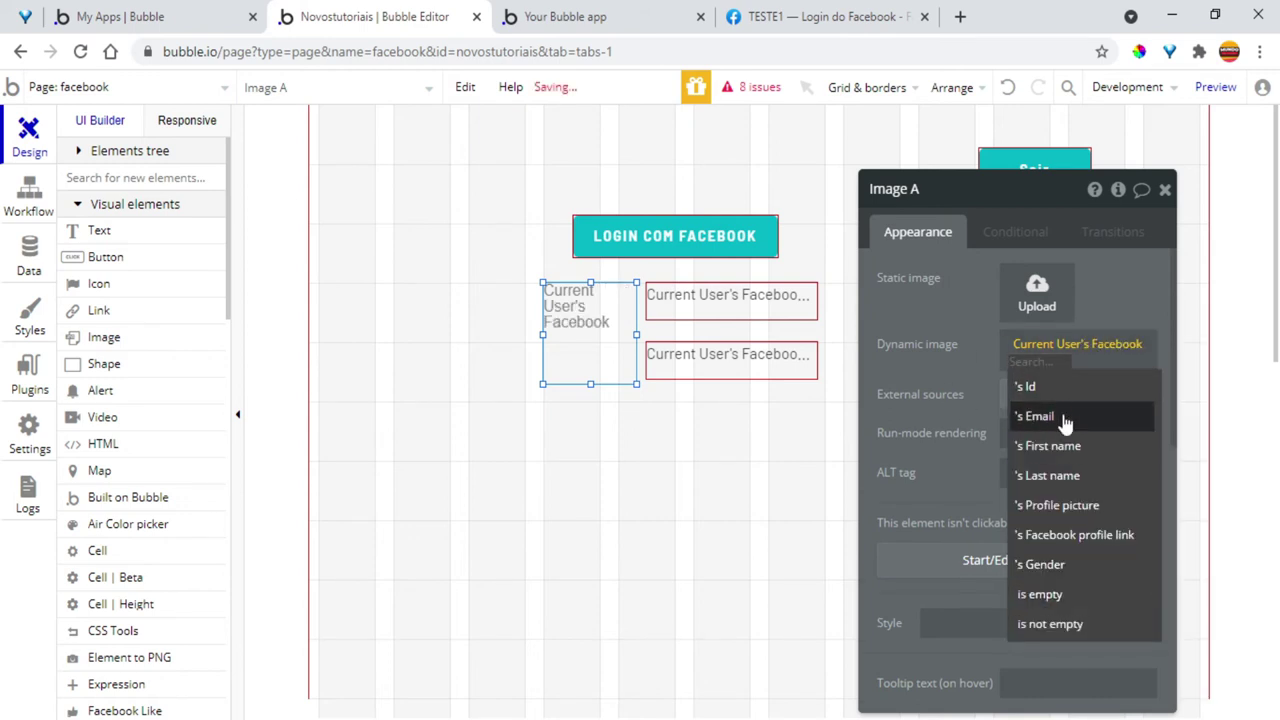
left_click(1094, 508)
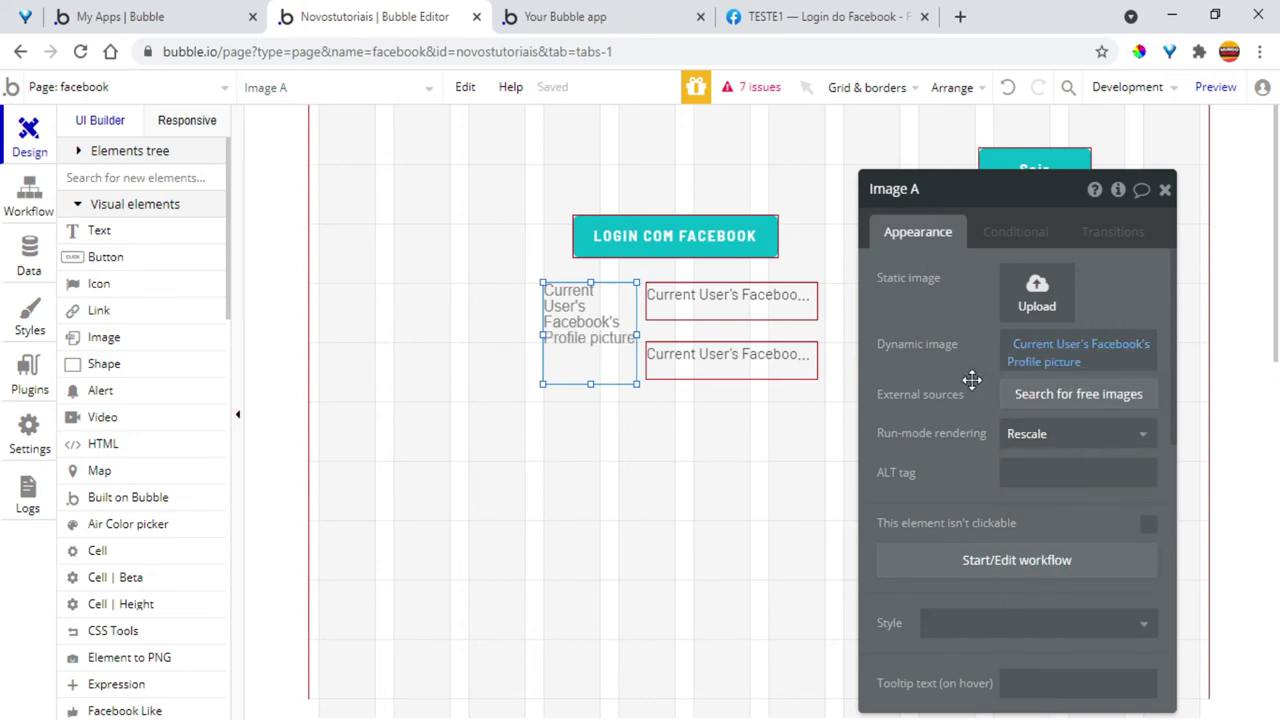
Step: Check the dynamic content of both Facebook text elements, refresh the app preview and start the Facebook login there
left_click(702, 312)
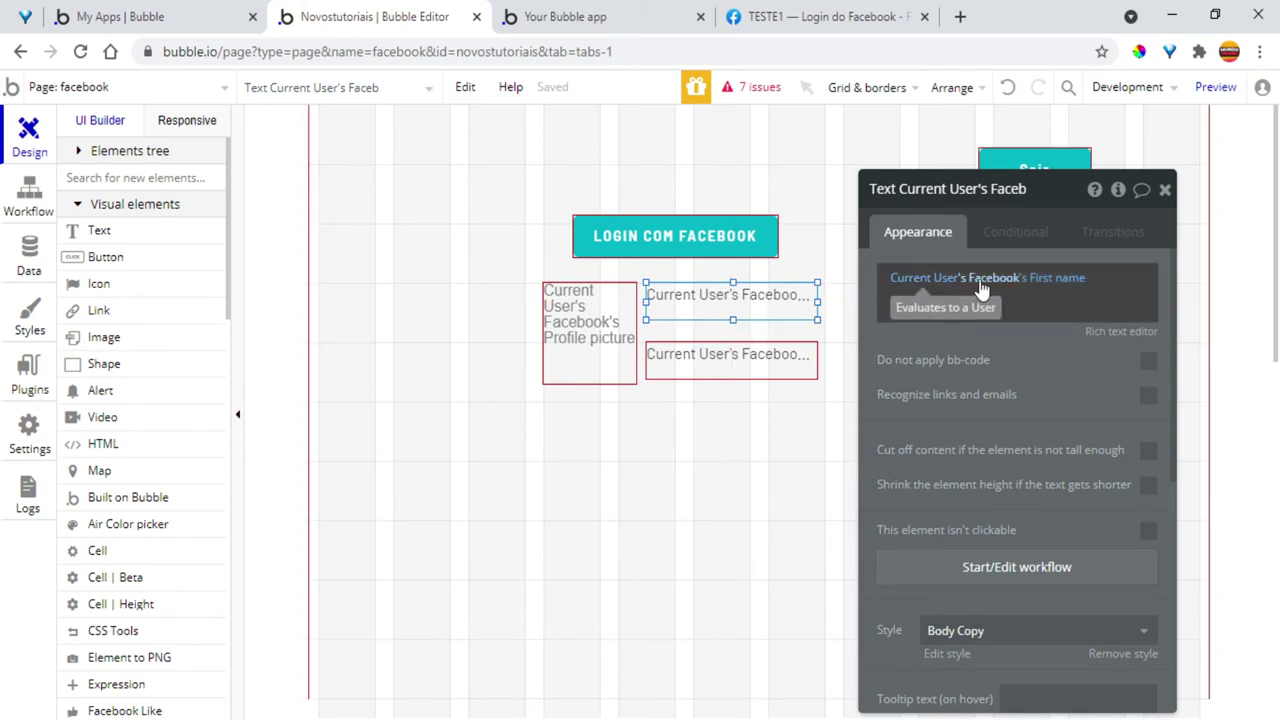
left_click(703, 363)
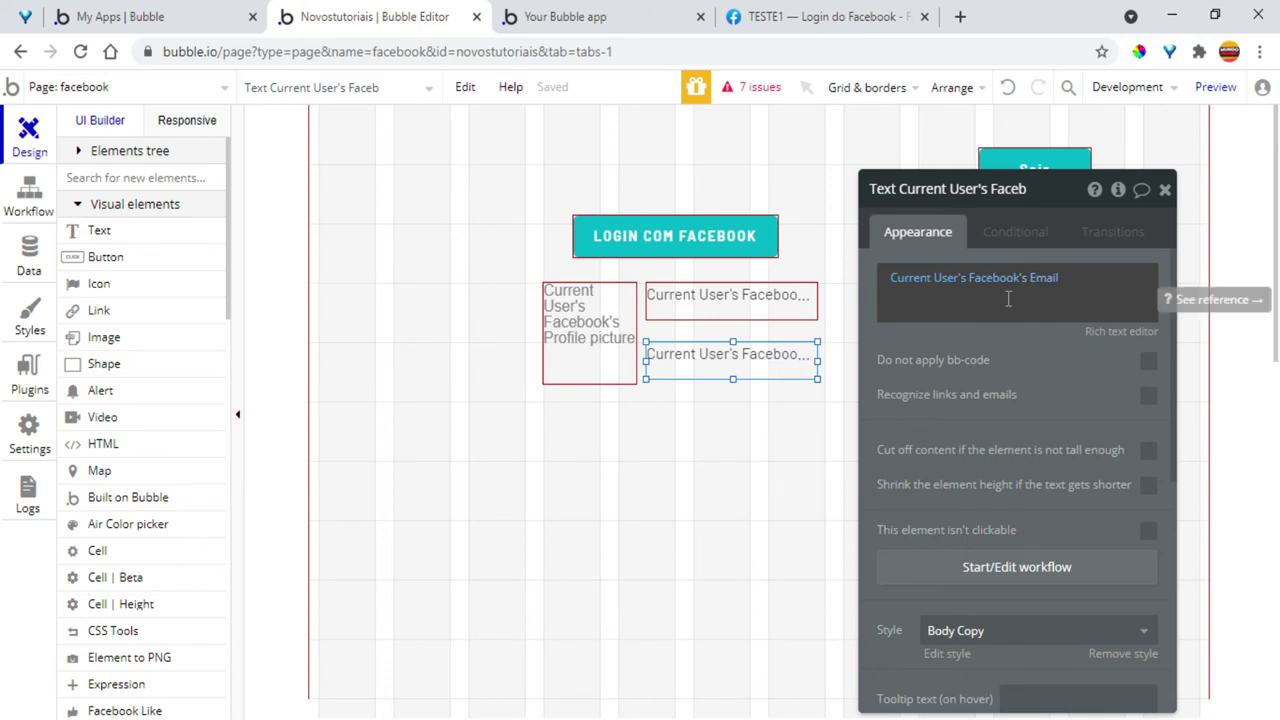
left_click(629, 10)
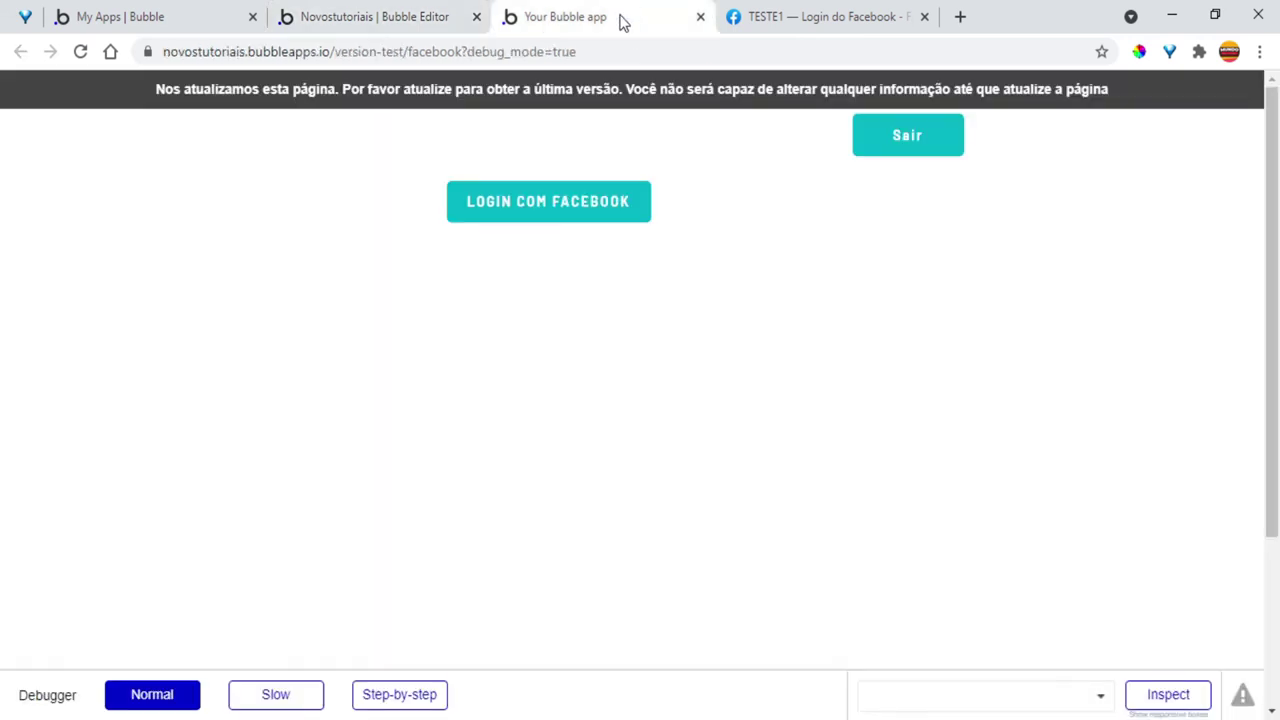
left_click(580, 92)
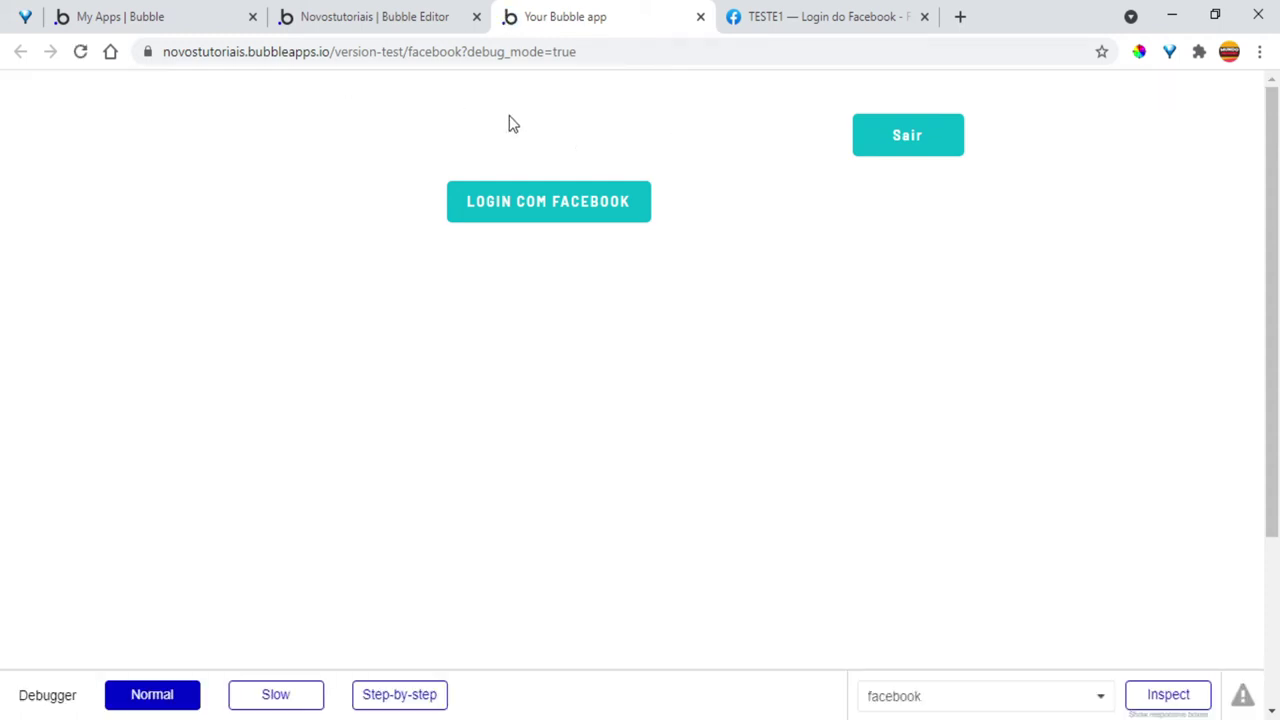
left_click(577, 206)
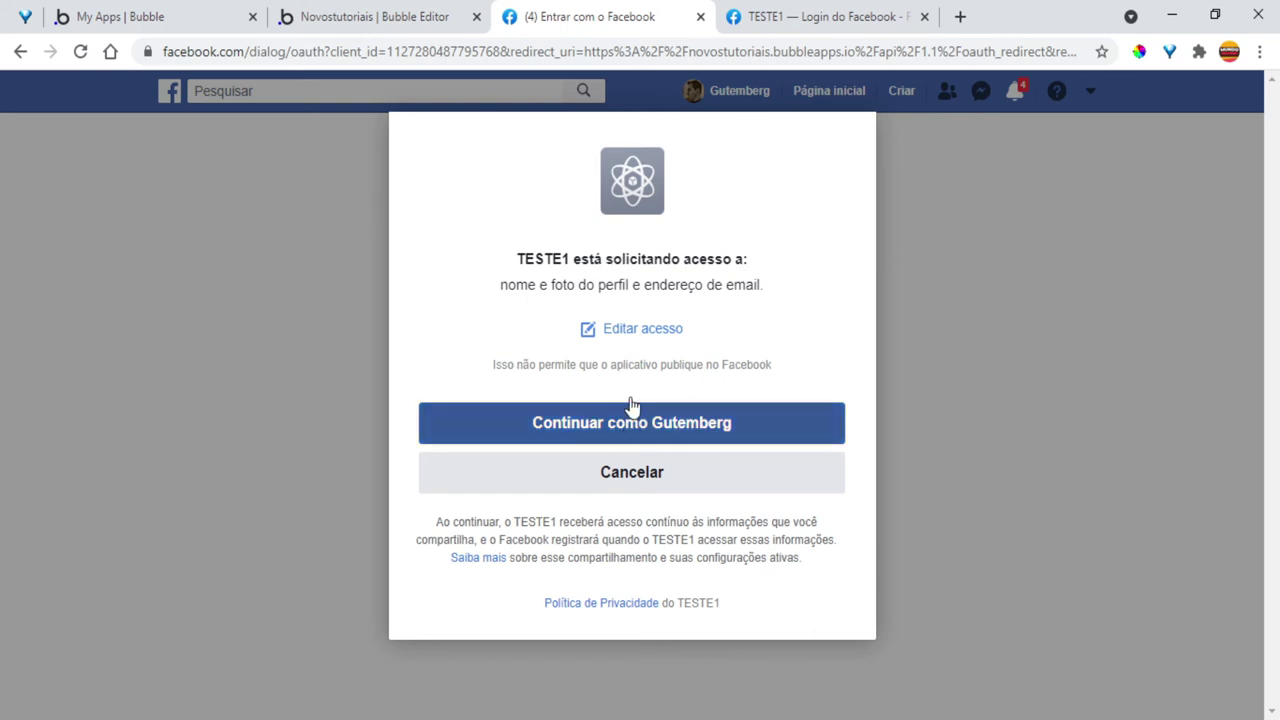
Step: Compare the Facebook access request with the TESTE1 login settings, and return to the TESTE1 dashboard in Facebook for Developers
left_click(814, 30)
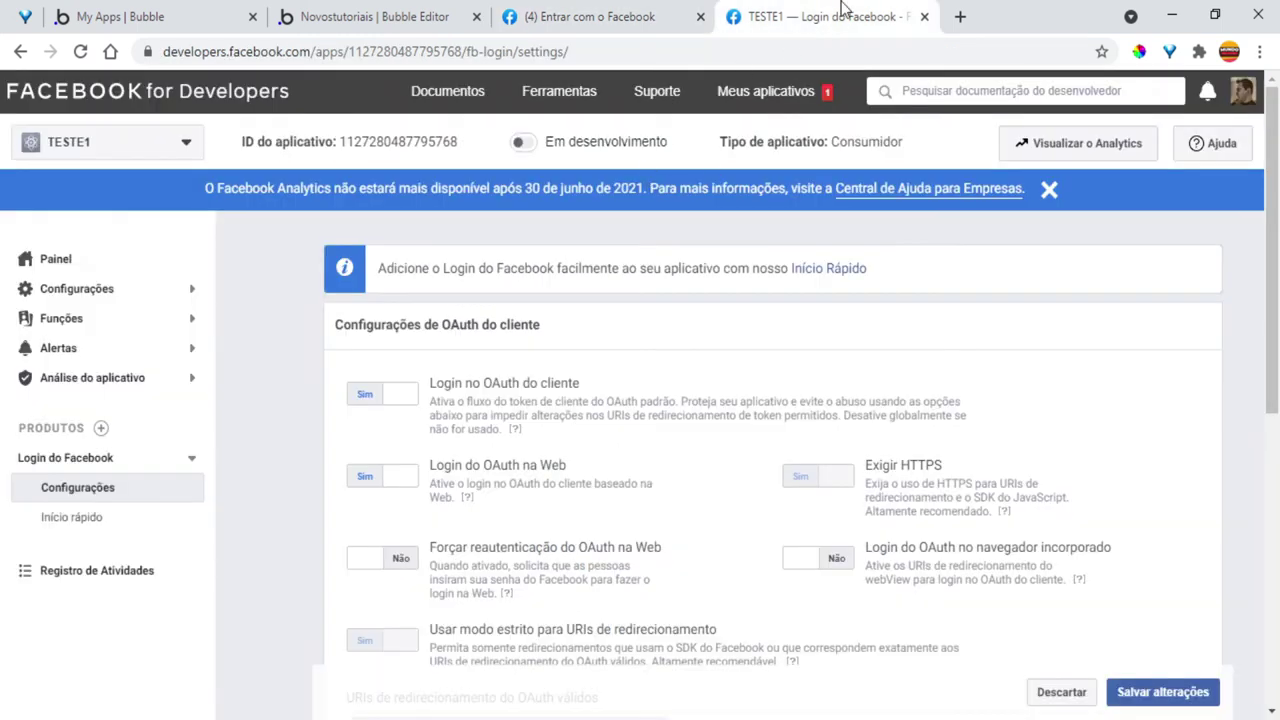
left_click(614, 17)
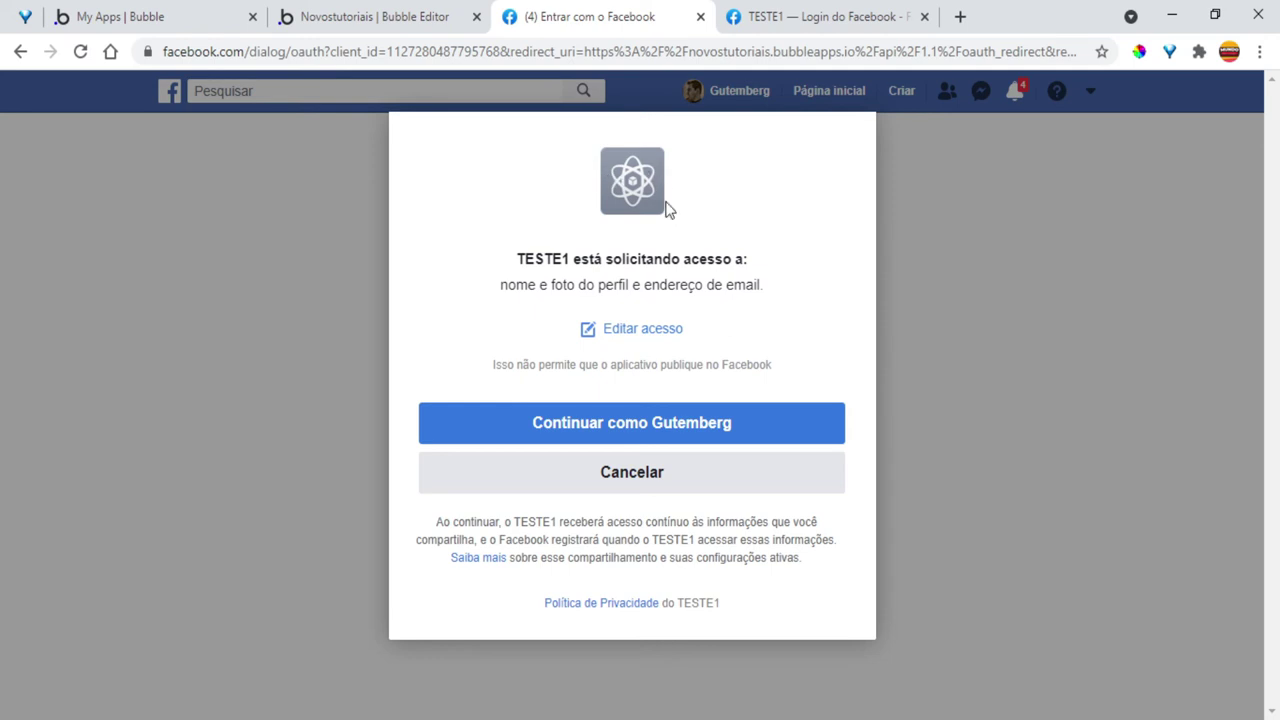
left_click(833, 10)
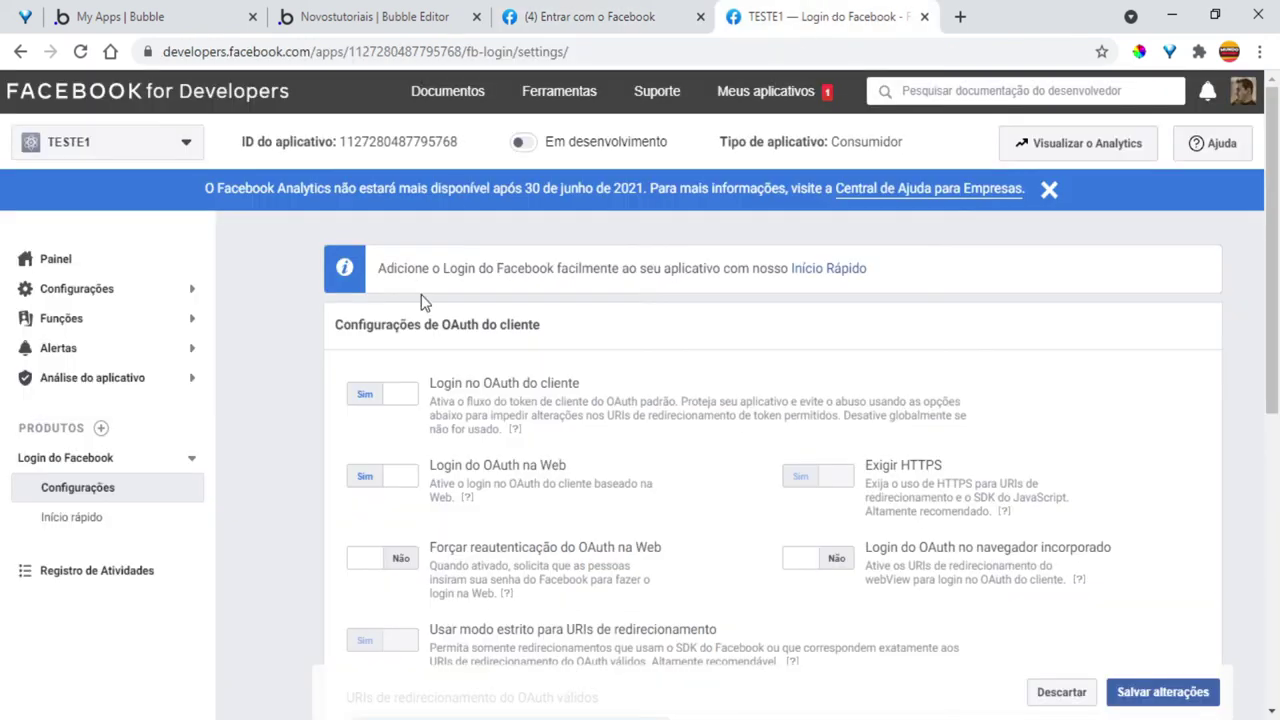
left_click(80, 270)
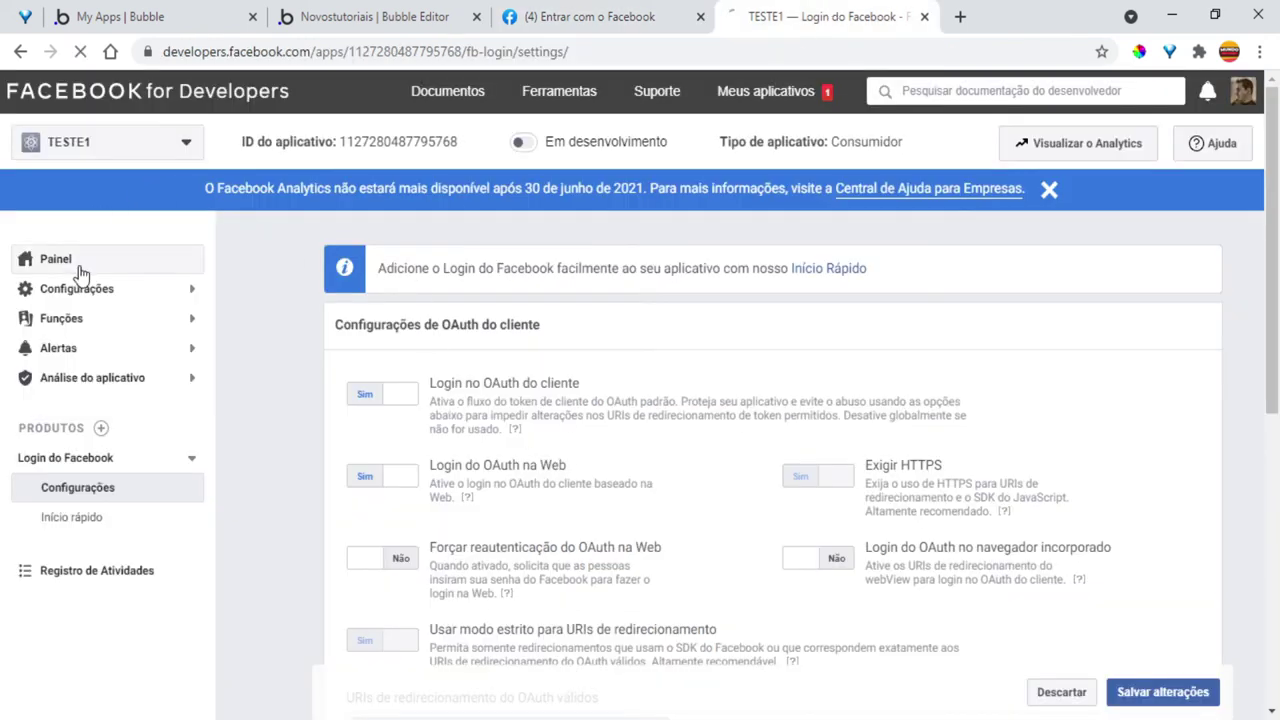